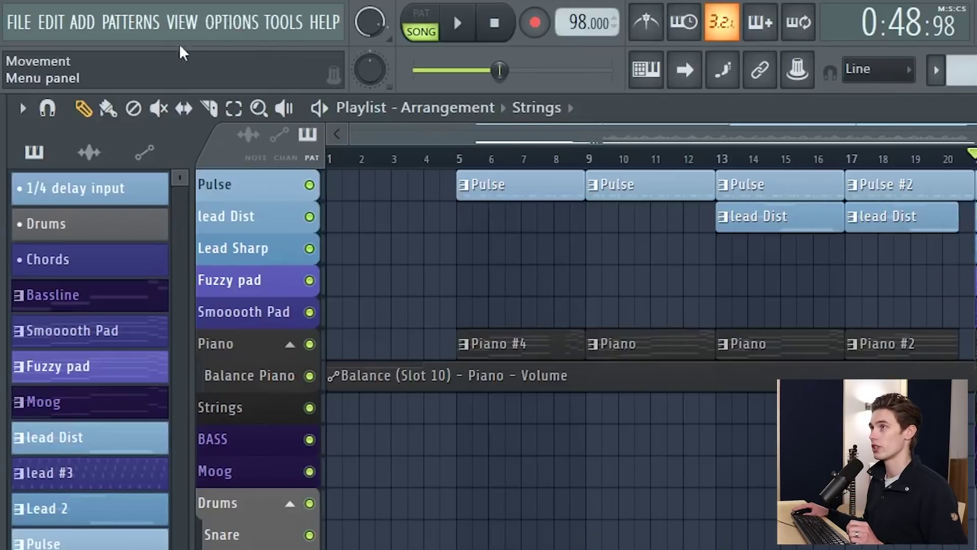
# Keep Audient USB Audio ASIO Driver as the audio device and open its ASIO control panel
pyautogui.click(236, 23)
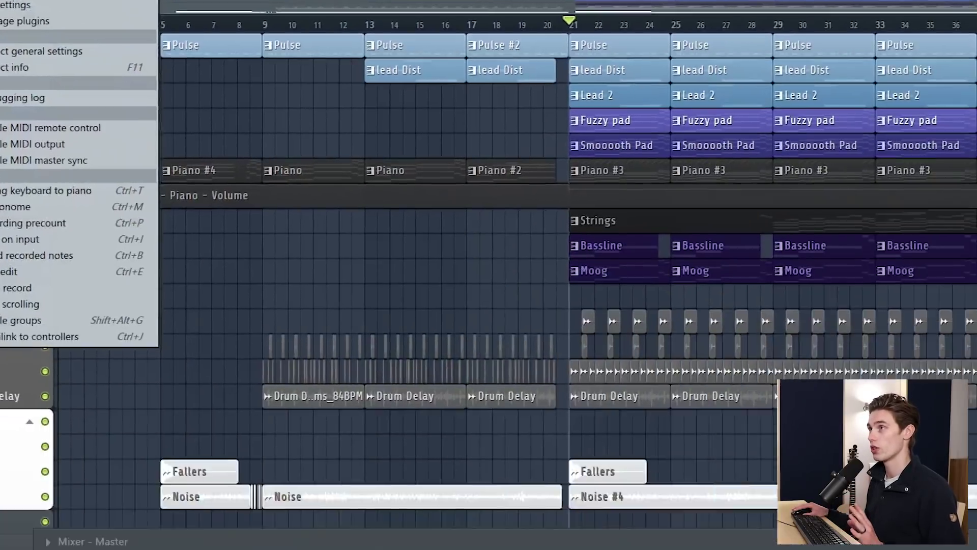
pyautogui.click(262, 89)
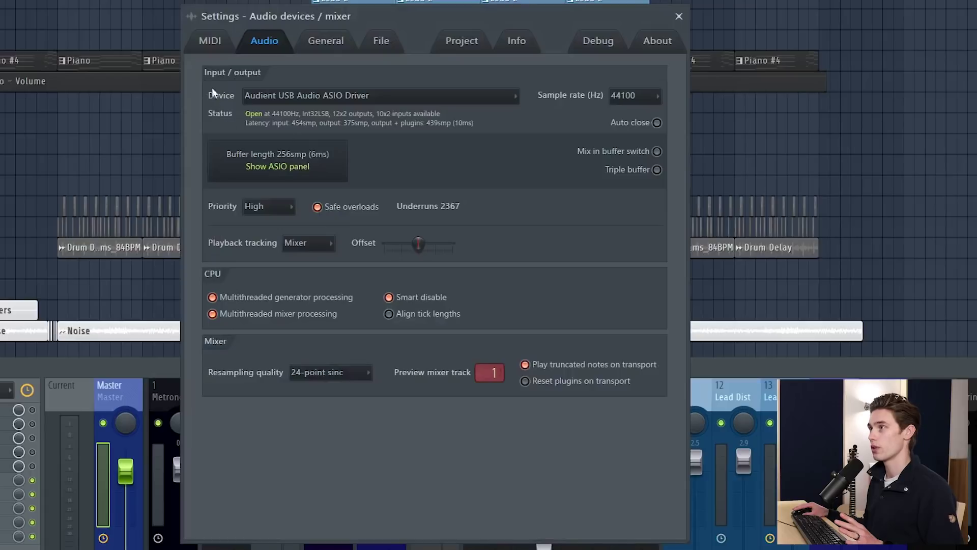
pyautogui.click(470, 97)
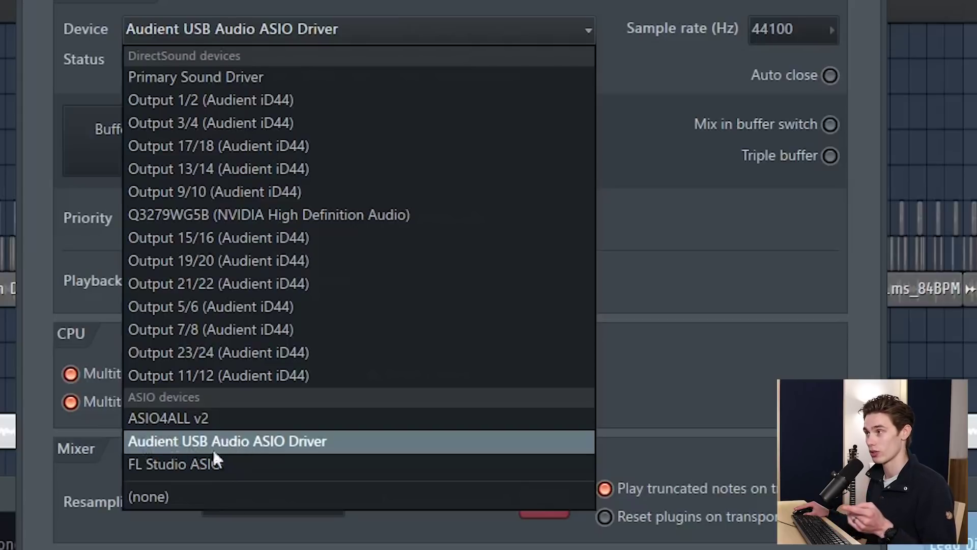
pyautogui.click(258, 447)
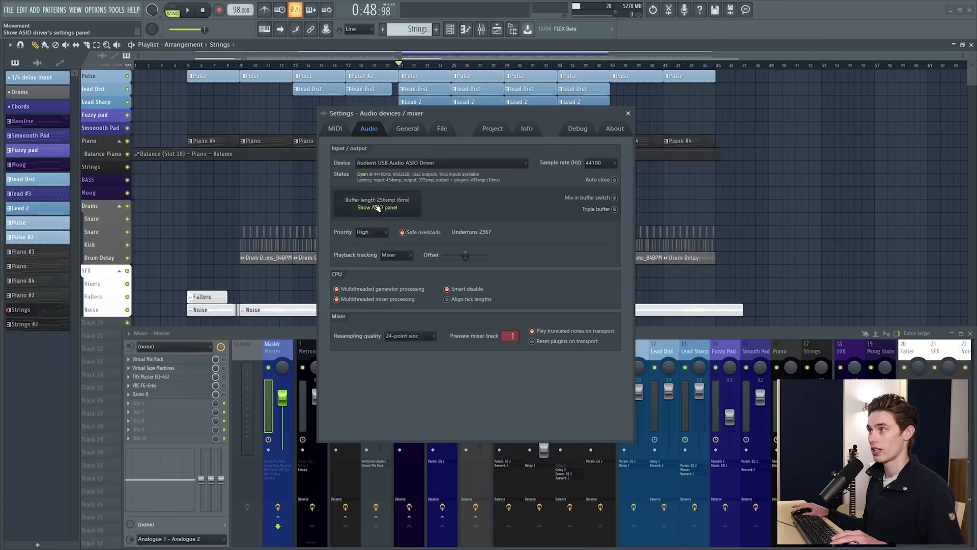
pyautogui.click(370, 237)
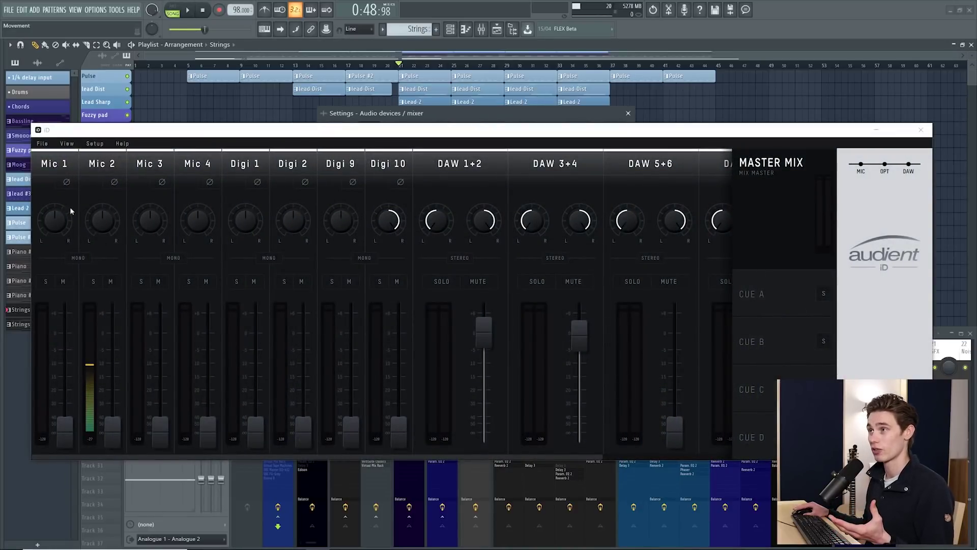
# Test a 64-sample ASIO buffer with playback, then set the buffer to 1024 samples
pyautogui.click(97, 144)
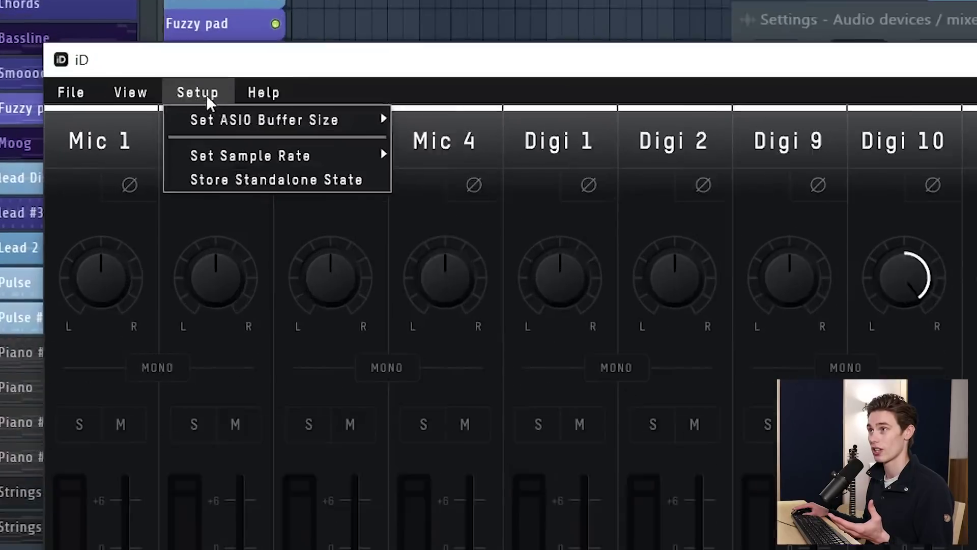
pyautogui.moveTo(254, 125)
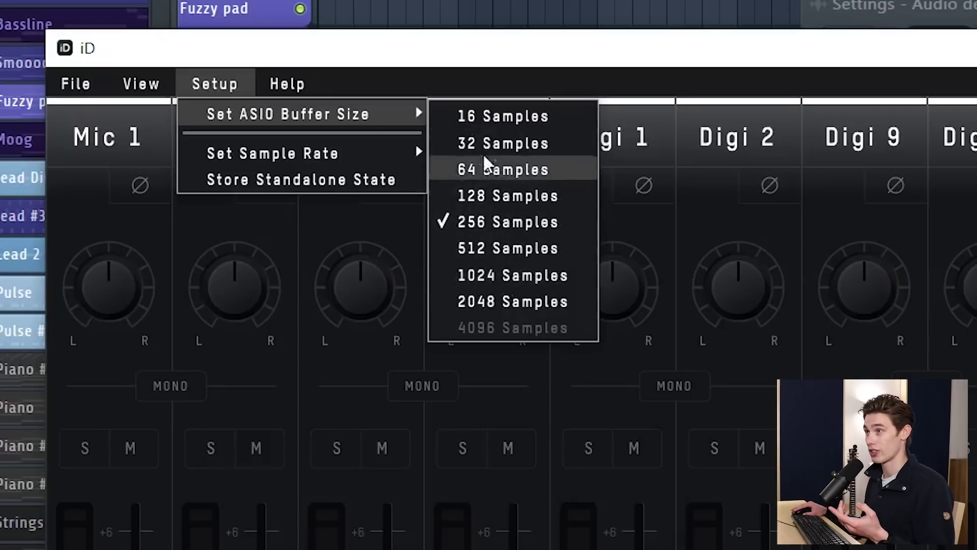
pyautogui.click(489, 172)
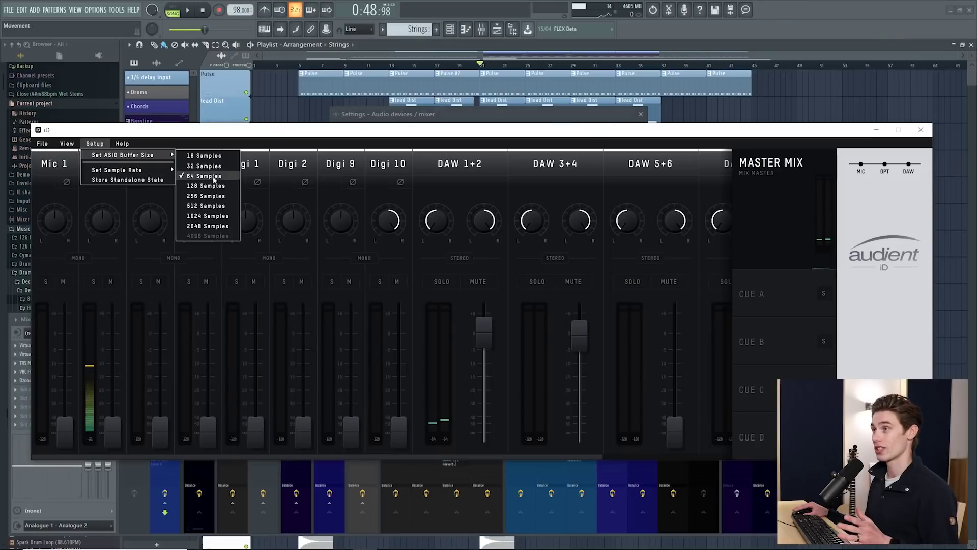
pyautogui.click(193, 172)
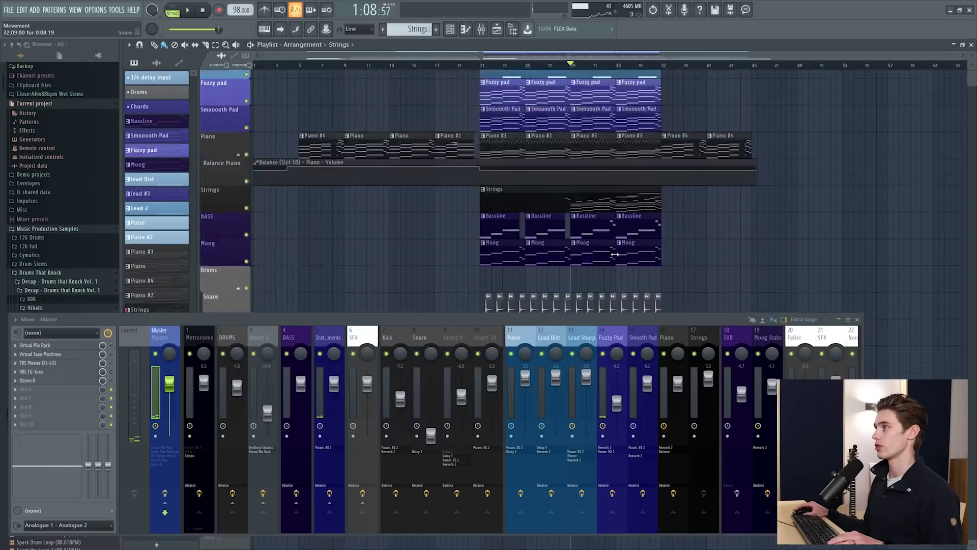
pyautogui.scroll(3, 615, 254)
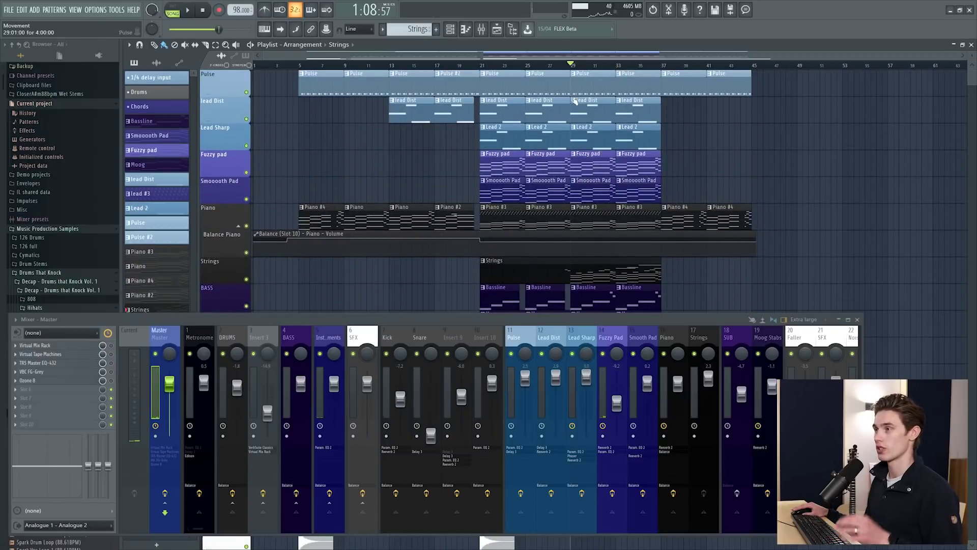
pyautogui.press('space')
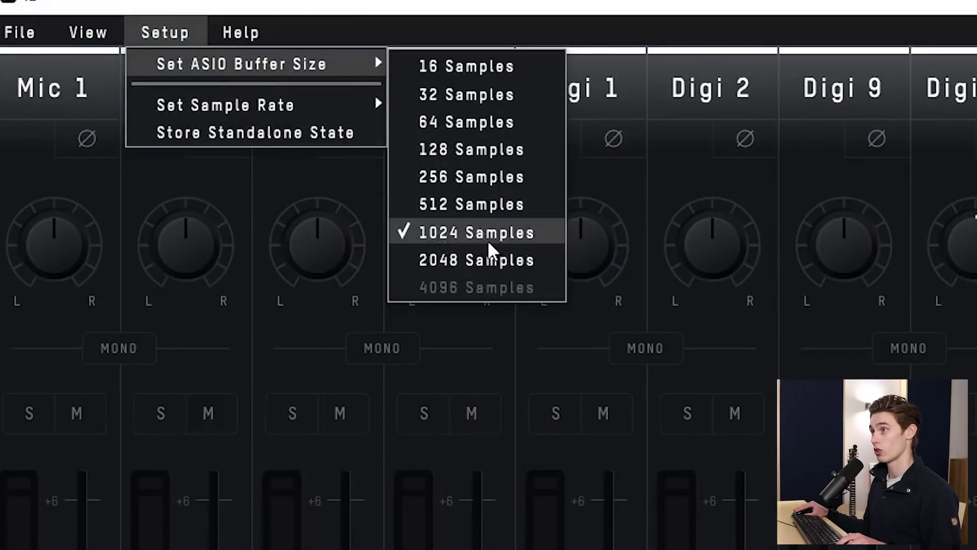
pyautogui.click(488, 240)
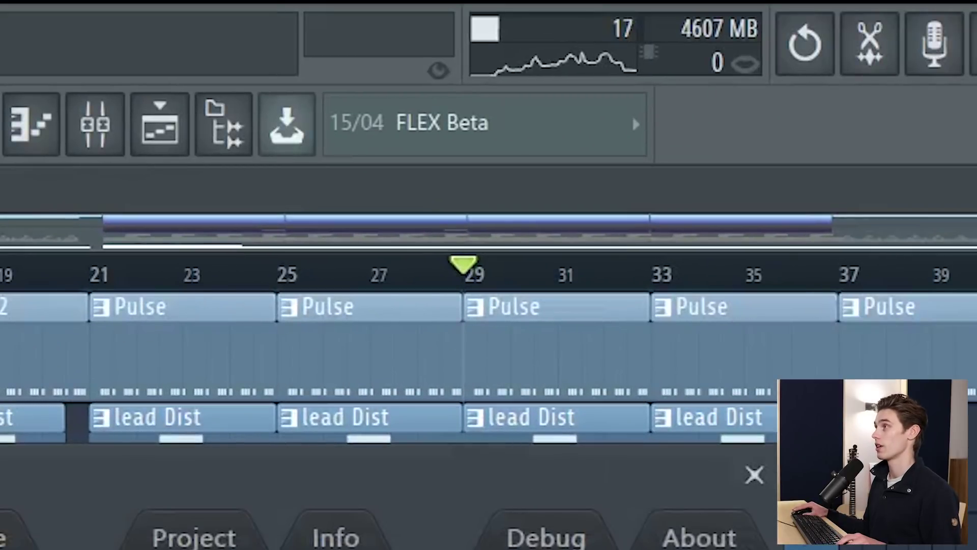
# Play the project on the 1024-sample buffer and keep the sample rate at 44100 Hz
pyautogui.click(754, 474)
pyautogui.press('space')
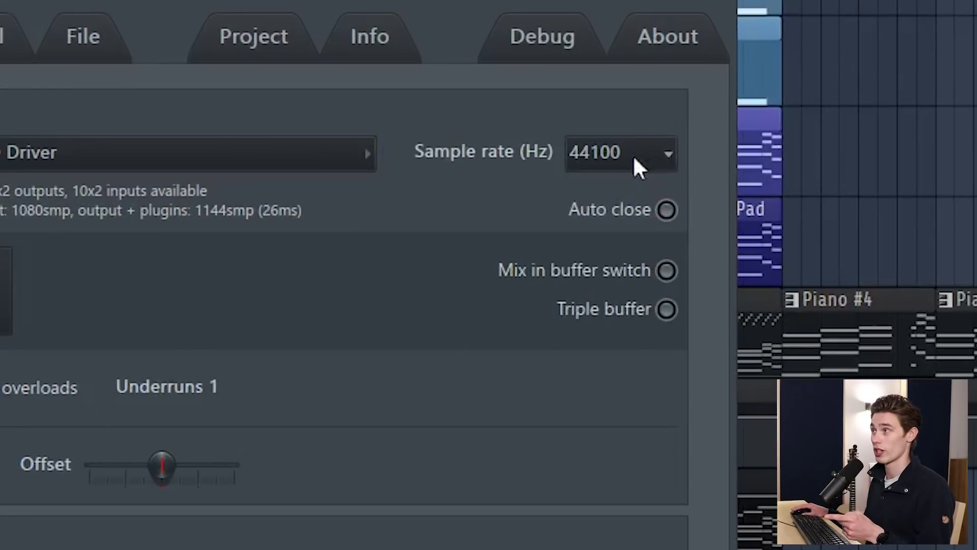
pyautogui.click(677, 98)
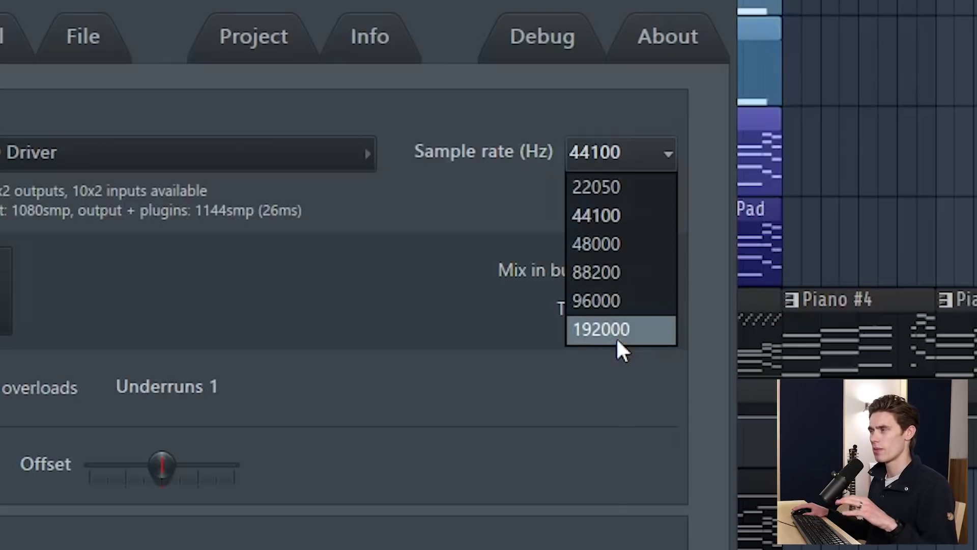
pyautogui.click(648, 148)
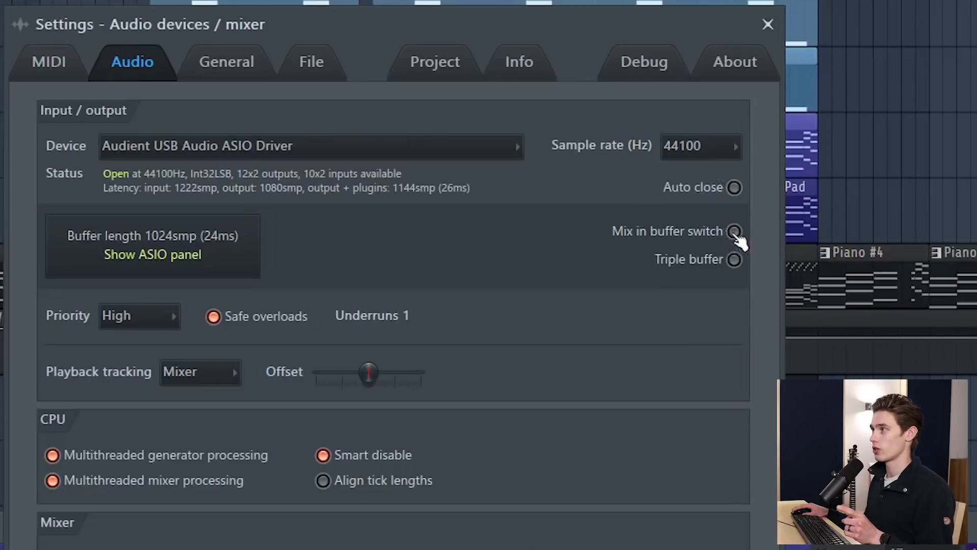
# Enable Mix in buffer switch and Triple buffer, keeping resampling quality at 24-point sinc
pyautogui.click(666, 270)
pyautogui.click(735, 261)
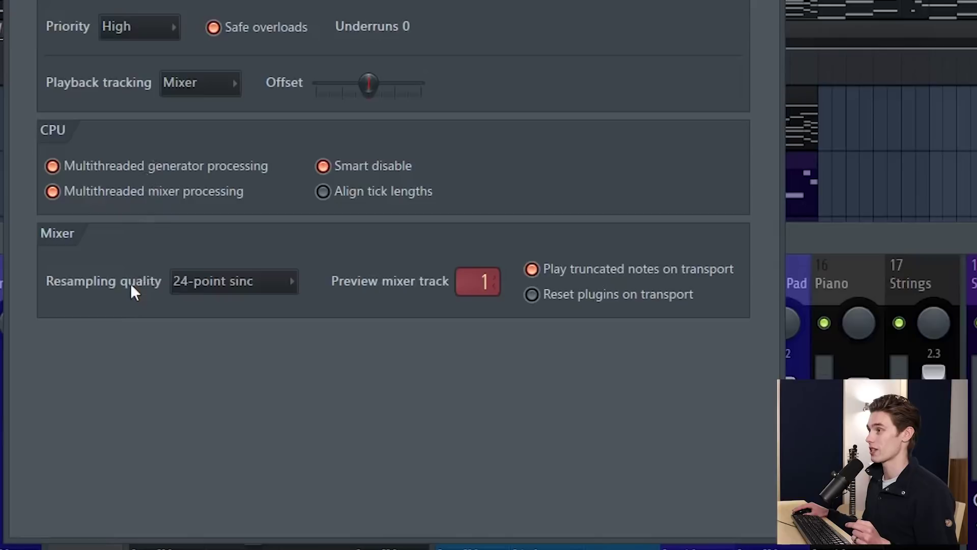
pyautogui.click(262, 286)
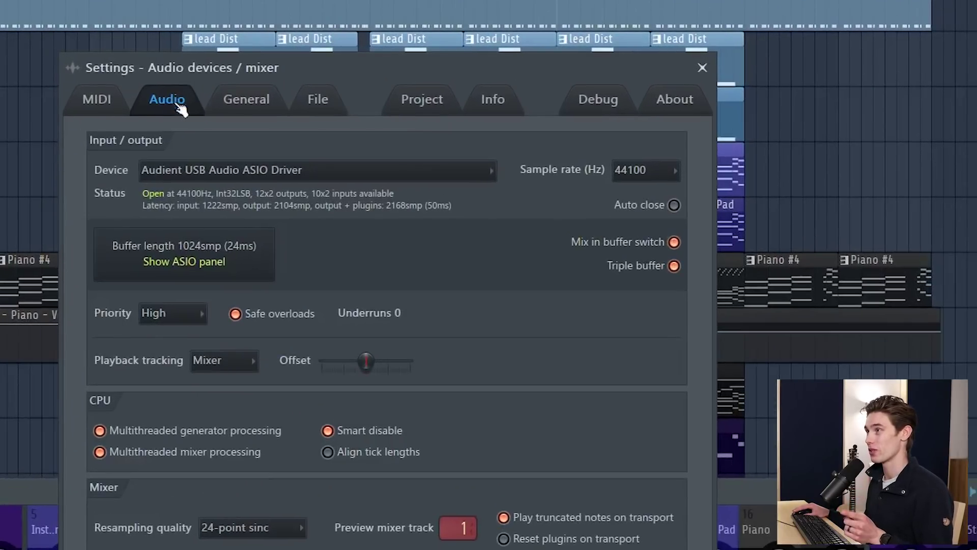
# In Project settings, browse the data folder but leave it at C:\FL Studio Projects - SSD\Movement\
pyautogui.click(513, 85)
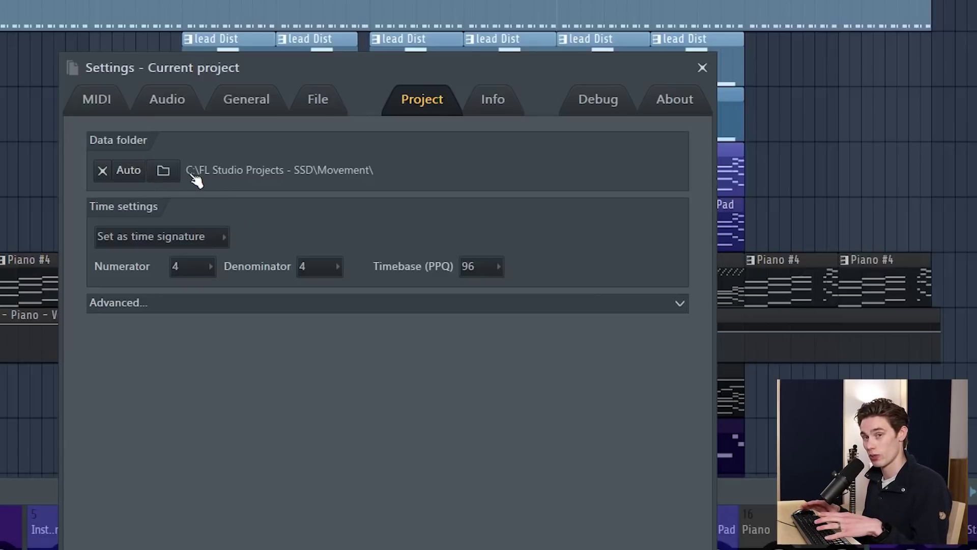
pyautogui.click(162, 173)
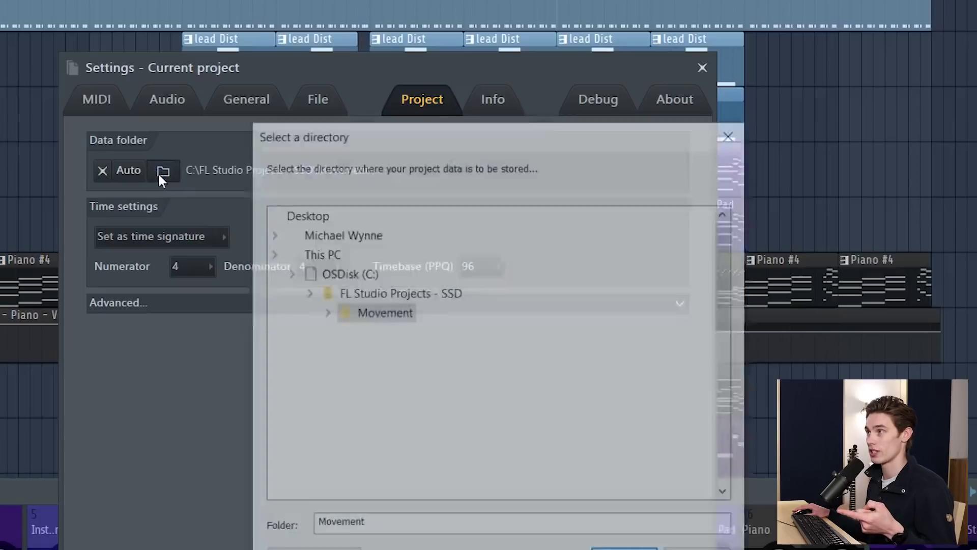
pyautogui.scroll(-6, 436, 322)
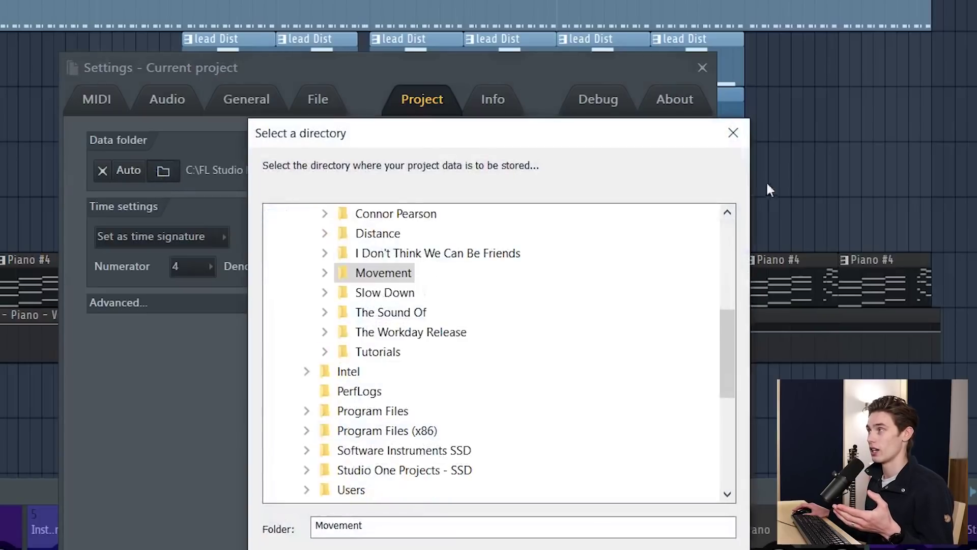
pyautogui.click(733, 133)
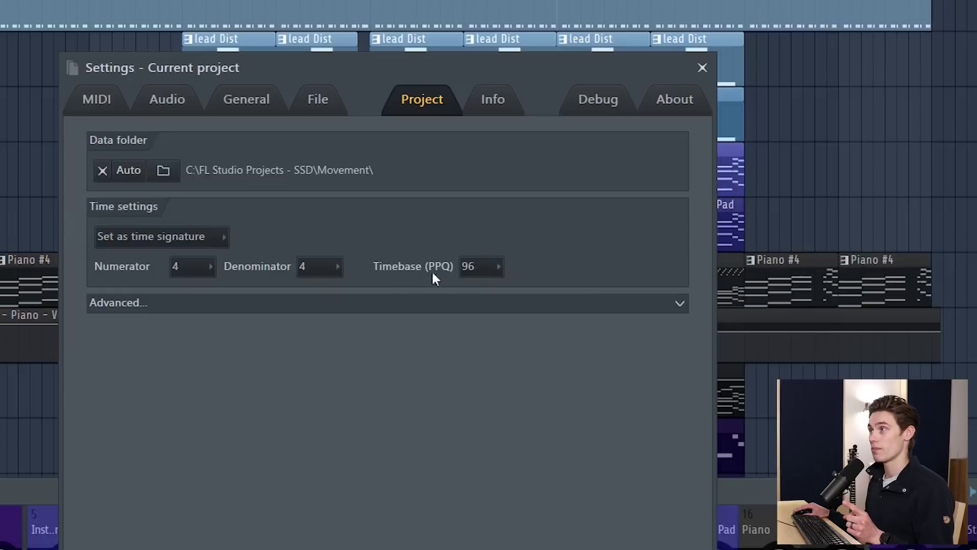
pyautogui.click(491, 269)
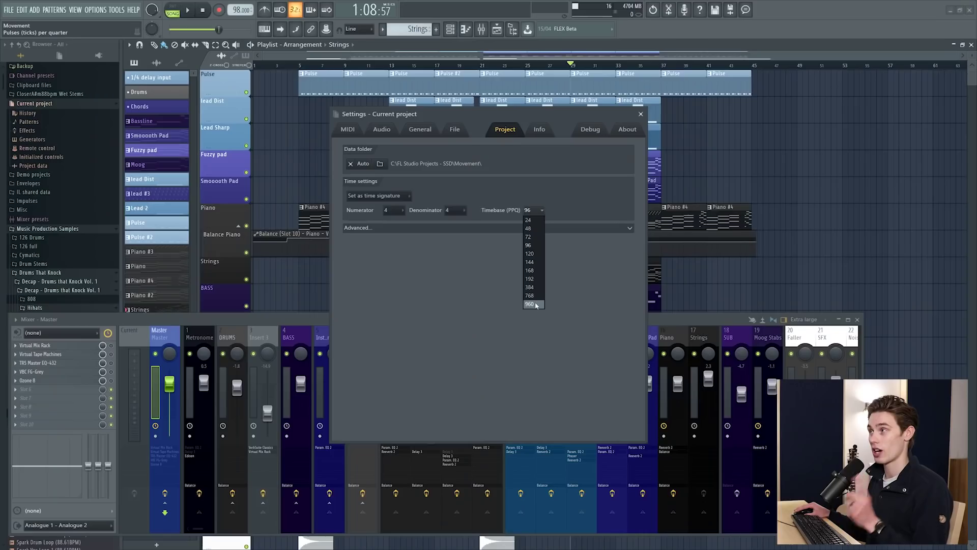
# Set the project timebase to 960 PPQ and close the settings window
pyautogui.click(534, 304)
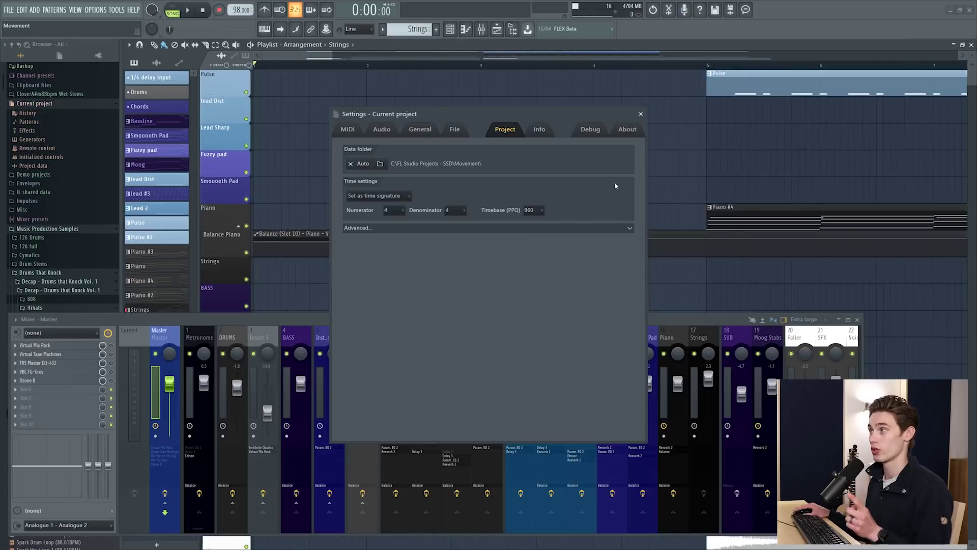
pyautogui.click(640, 114)
pyautogui.scroll(-5, 508, 153)
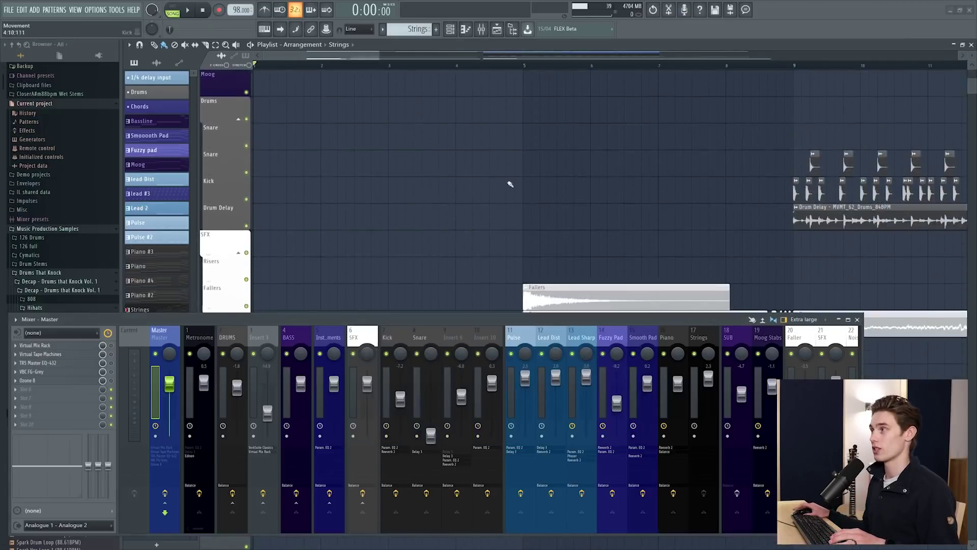
pyautogui.scroll(6, 630, 66)
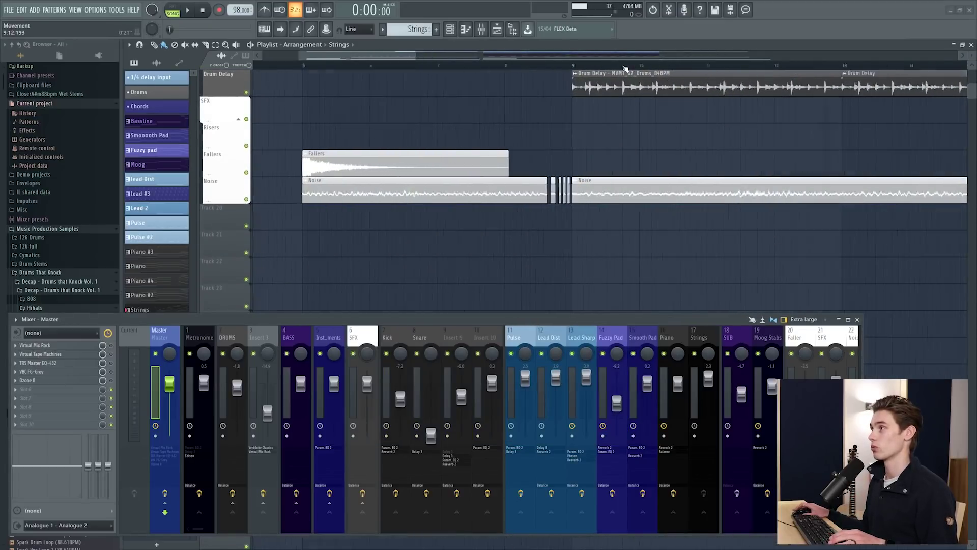
pyautogui.scroll(4, 487, 162)
pyautogui.scroll(3, 487, 162)
pyautogui.scroll(3, 405, 180)
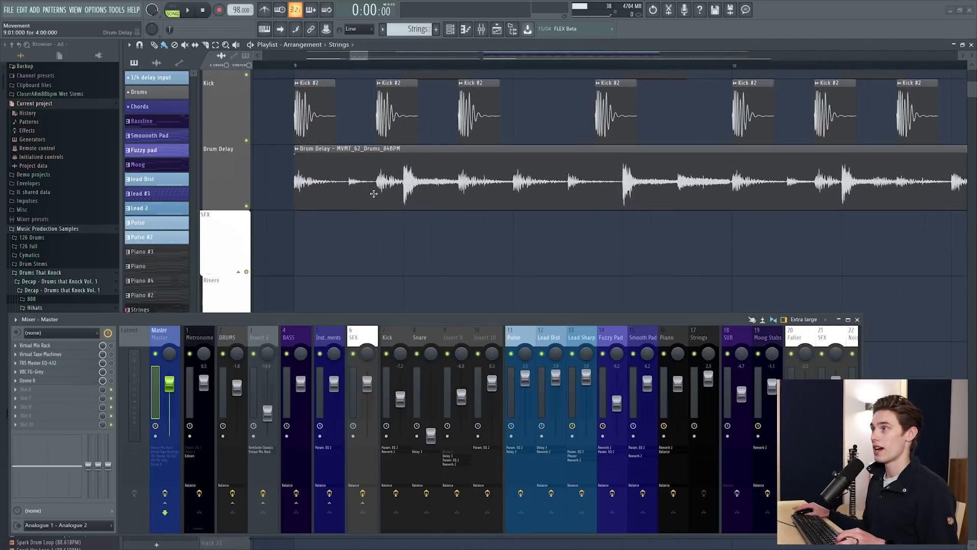
pyautogui.scroll(4, 404, 181)
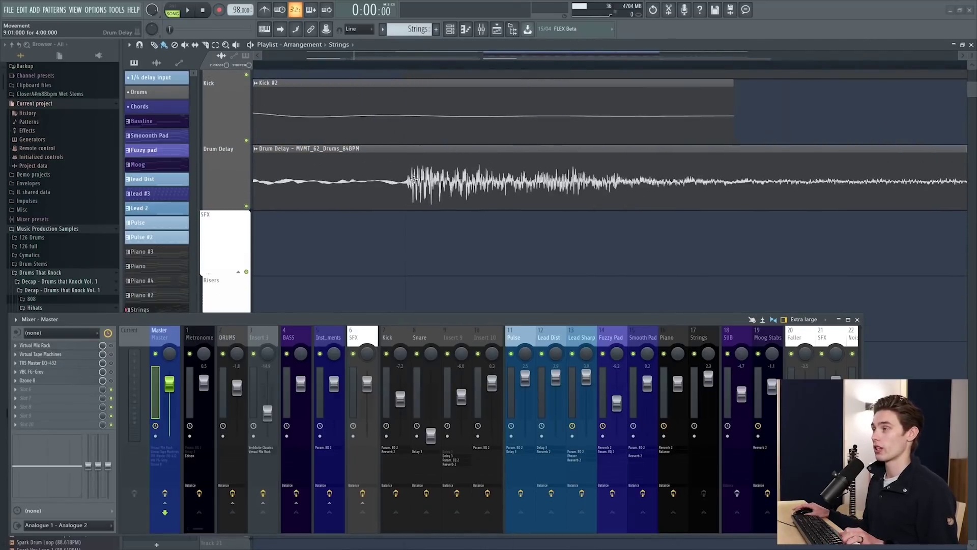
pyautogui.scroll(1, 421, 186)
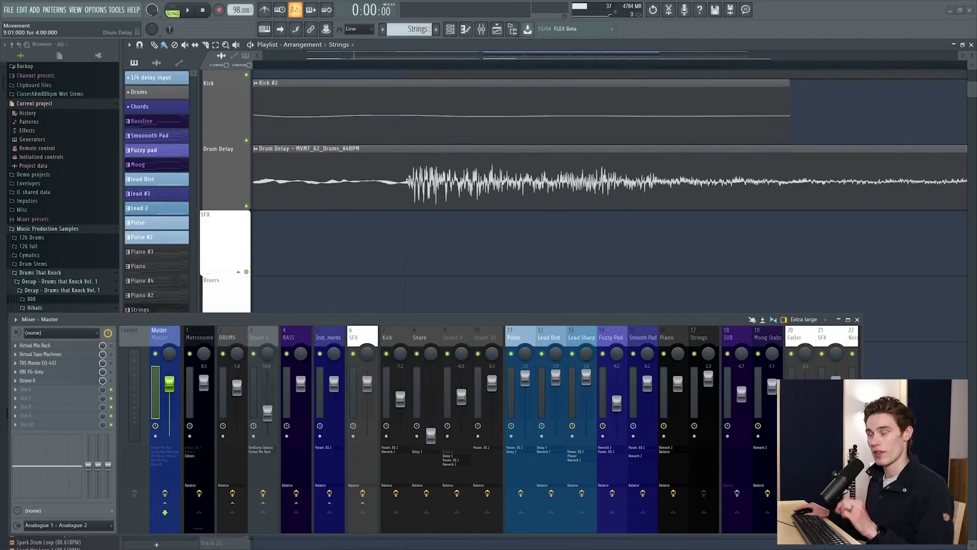
pyautogui.hscroll(1, 433, 67)
pyautogui.scroll(-4, 433, 66)
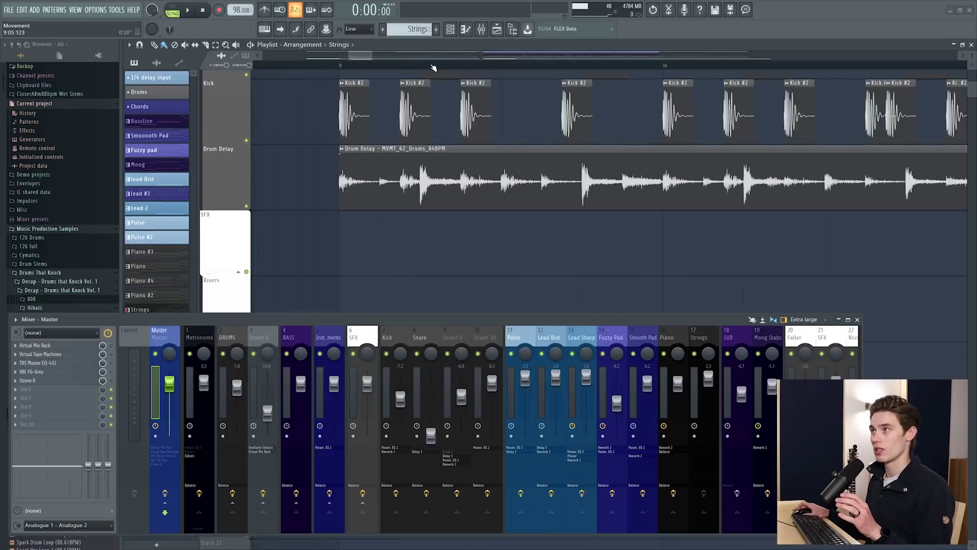
# Reopen Audio settings, set the Project timebase to 96 PPQ, and close Settings
pyautogui.click(117, 10)
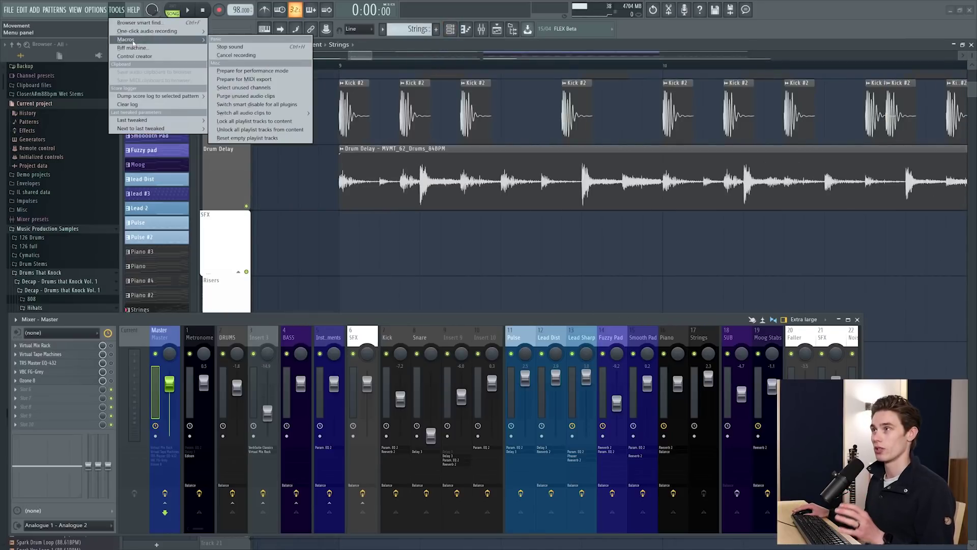
pyautogui.moveTo(98, 11)
pyautogui.click(109, 39)
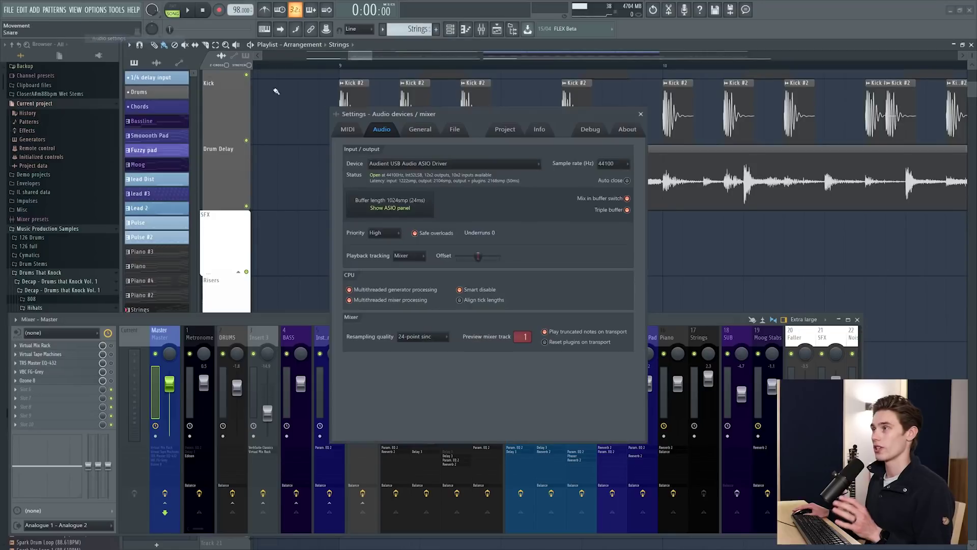
pyautogui.click(501, 130)
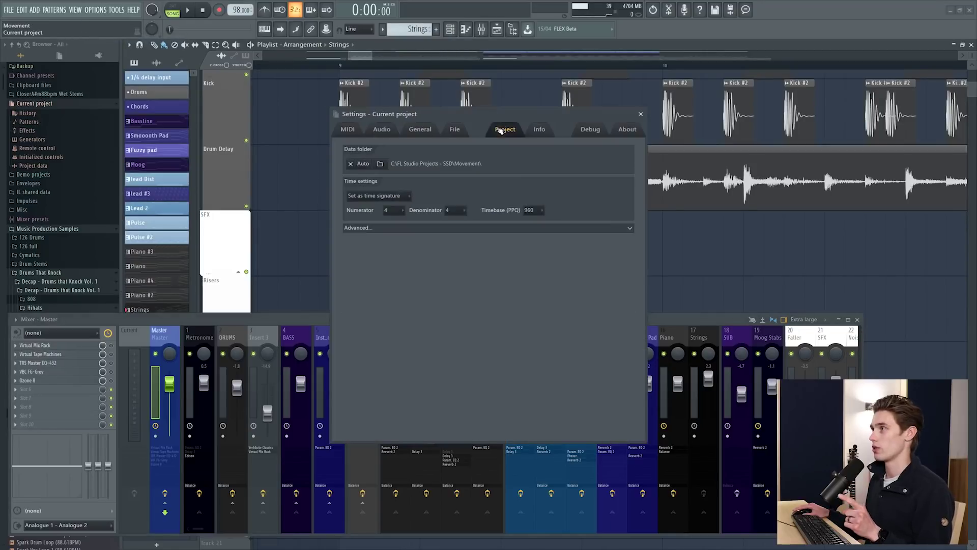
pyautogui.click(533, 210)
pyautogui.click(533, 246)
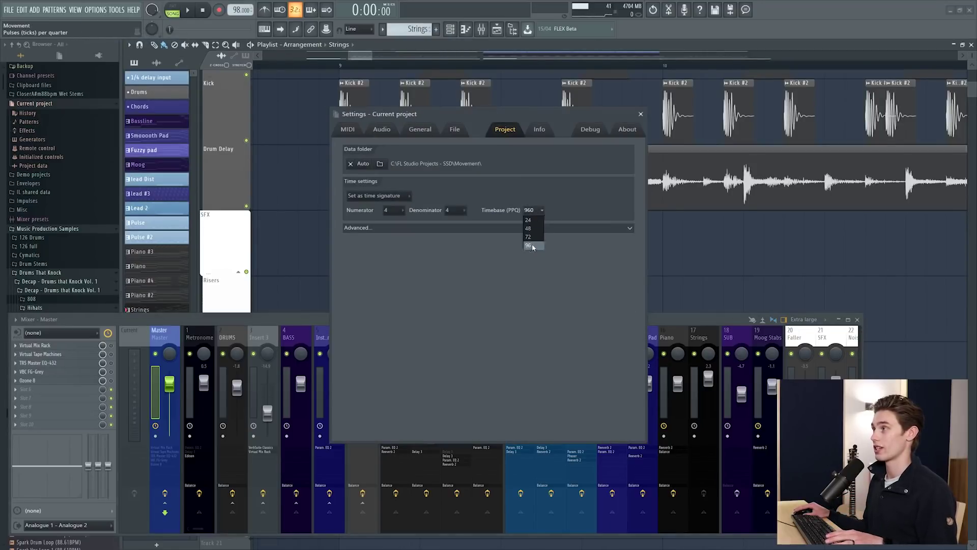
pyautogui.click(641, 114)
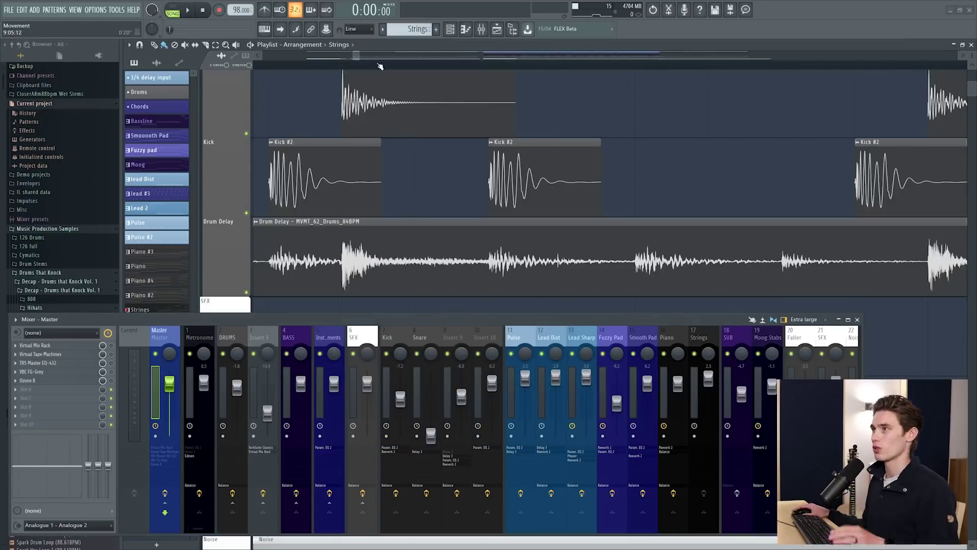
pyautogui.scroll(-5, 378, 65)
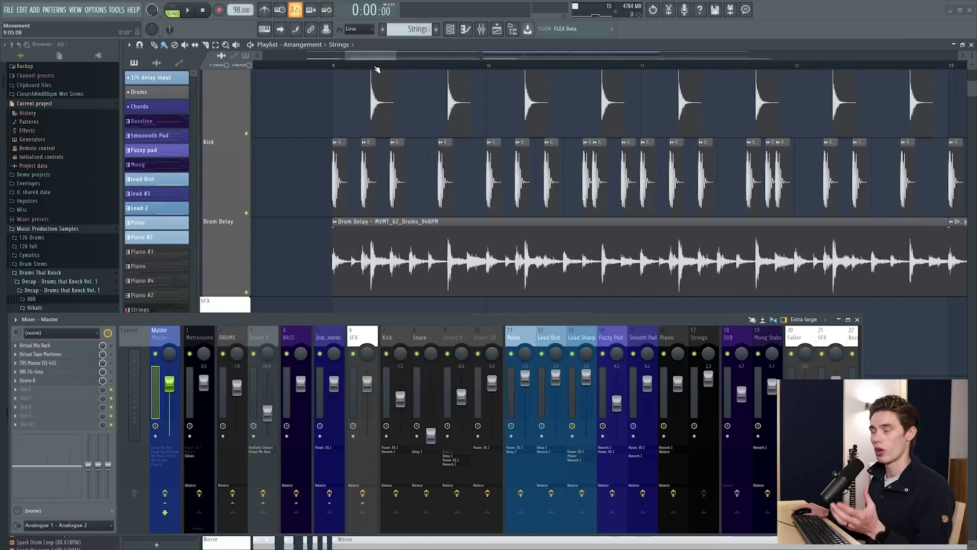
pyautogui.scroll(-4, 377, 65)
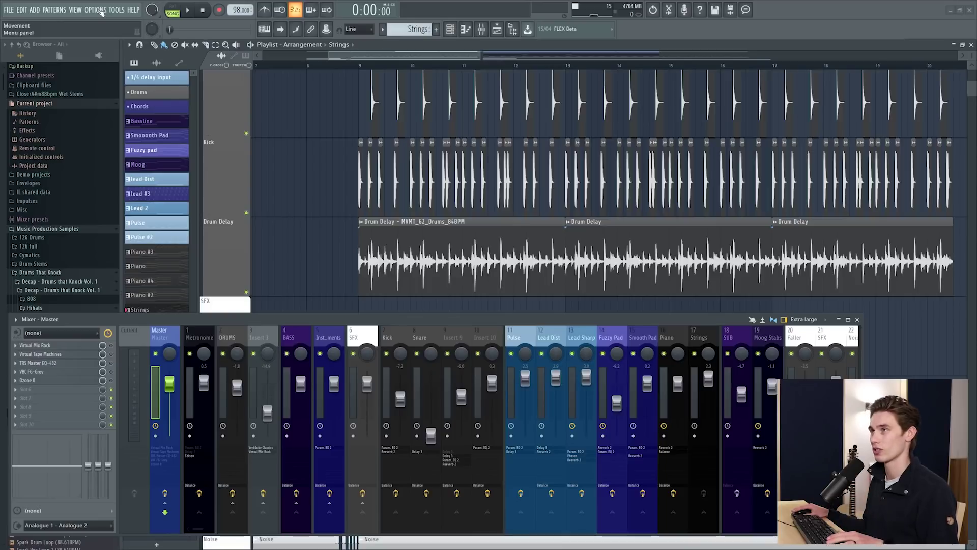
pyautogui.scroll(-3, 468, 71)
pyautogui.scroll(-4, 614, 159)
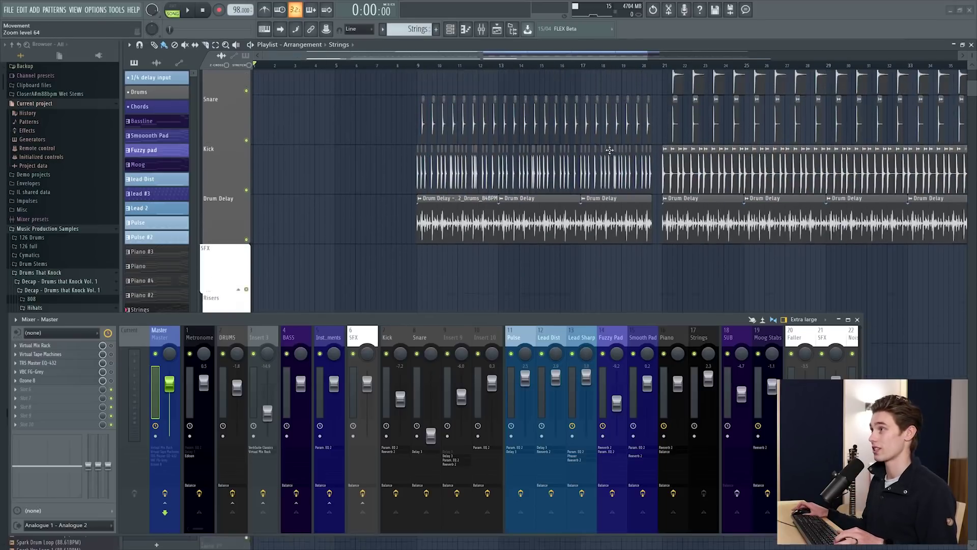
pyautogui.scroll(-2, 599, 74)
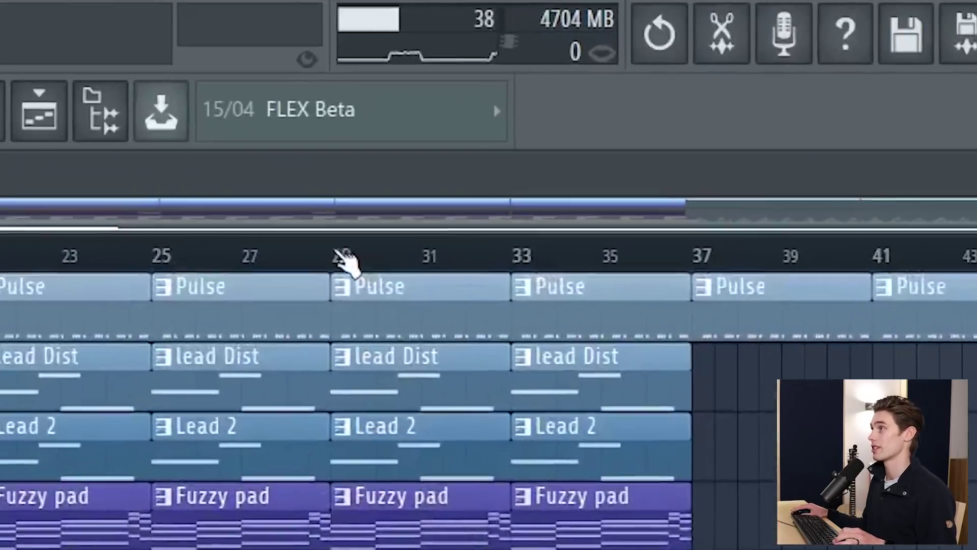
# Play and stop the arrangement from bar 29, then from bar 21, watching CPU load
pyautogui.click(572, 66)
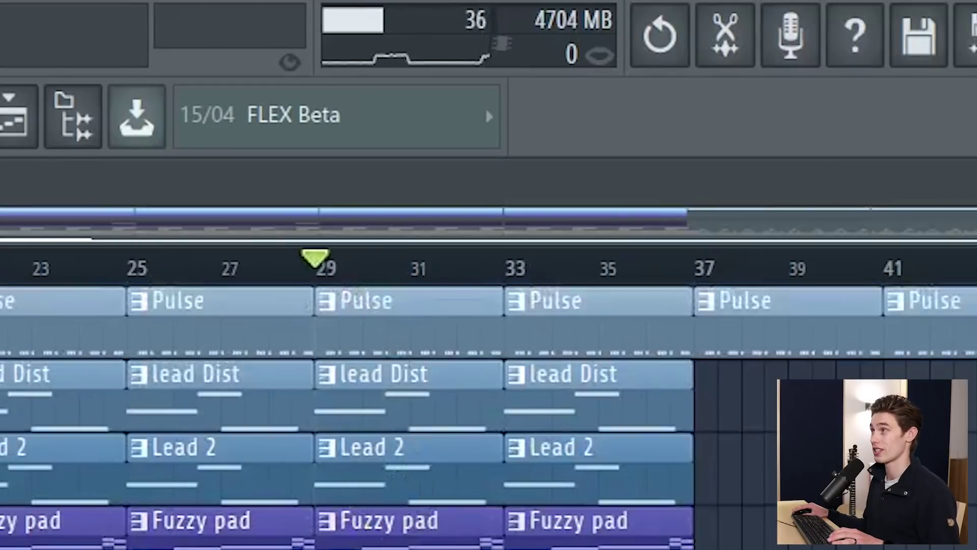
pyautogui.press('space')
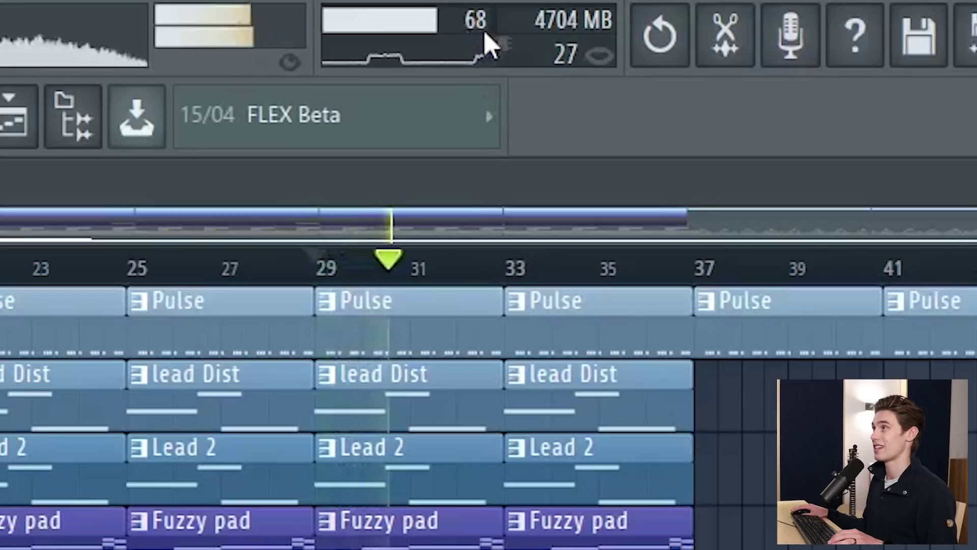
pyautogui.press('space')
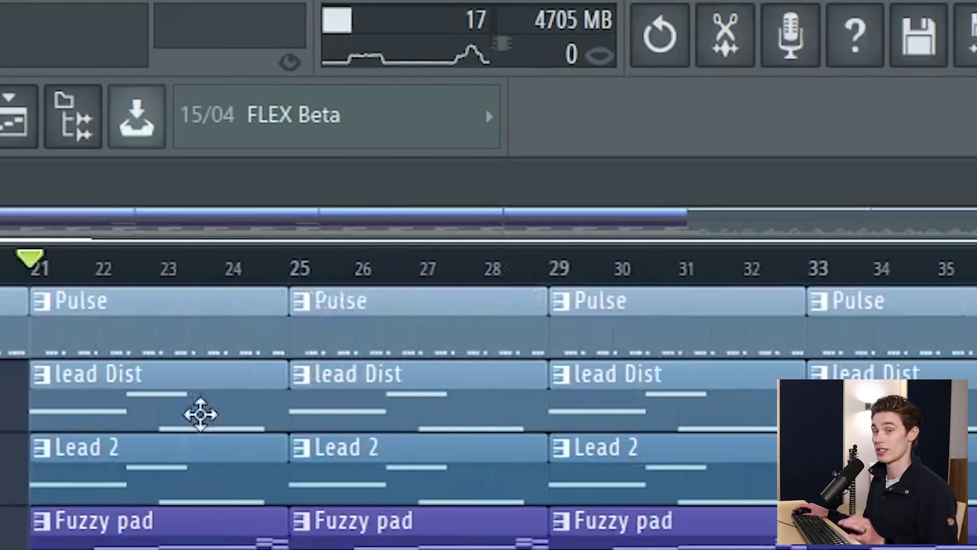
pyautogui.press('space')
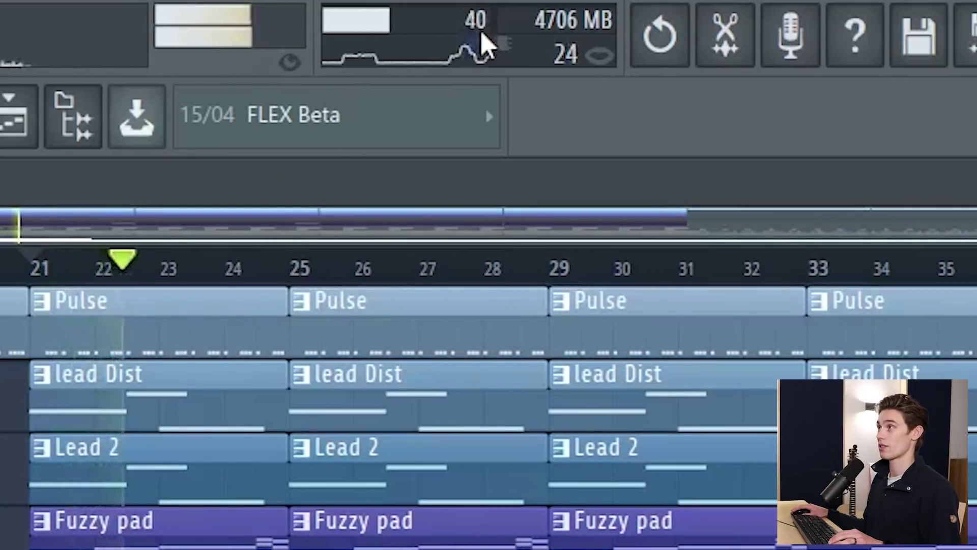
pyautogui.press('space')
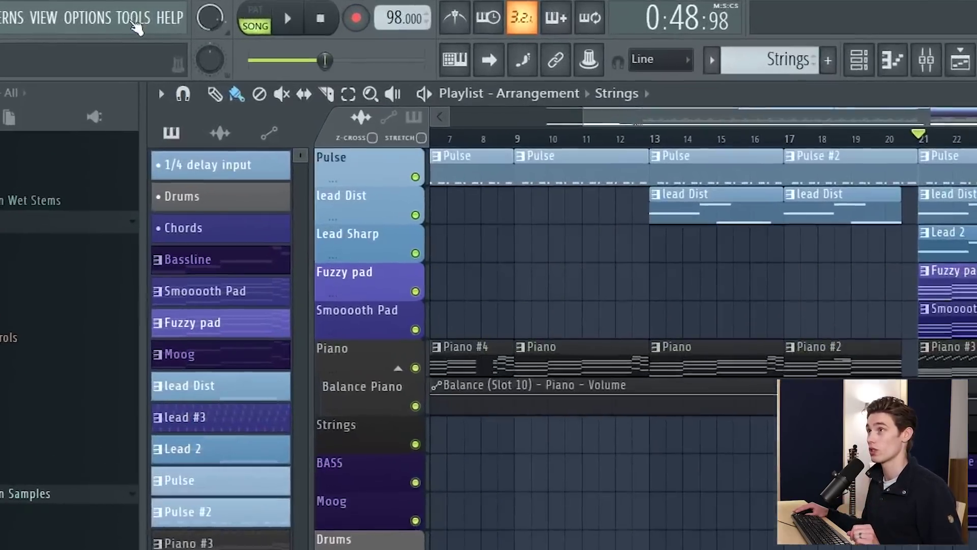
# Run the Tools > Macros entry that switches smart disable for all plugins
pyautogui.click(134, 23)
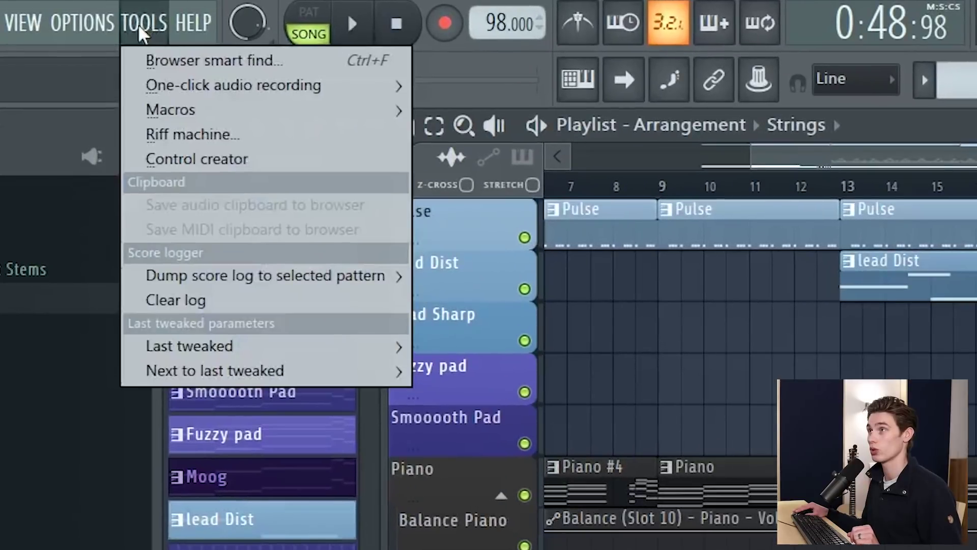
pyautogui.moveTo(188, 82)
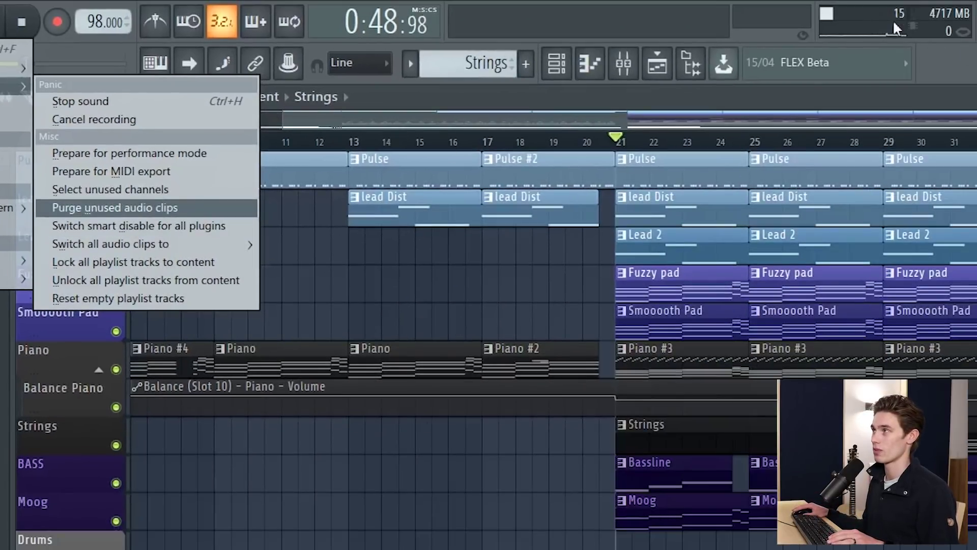
pyautogui.click(104, 230)
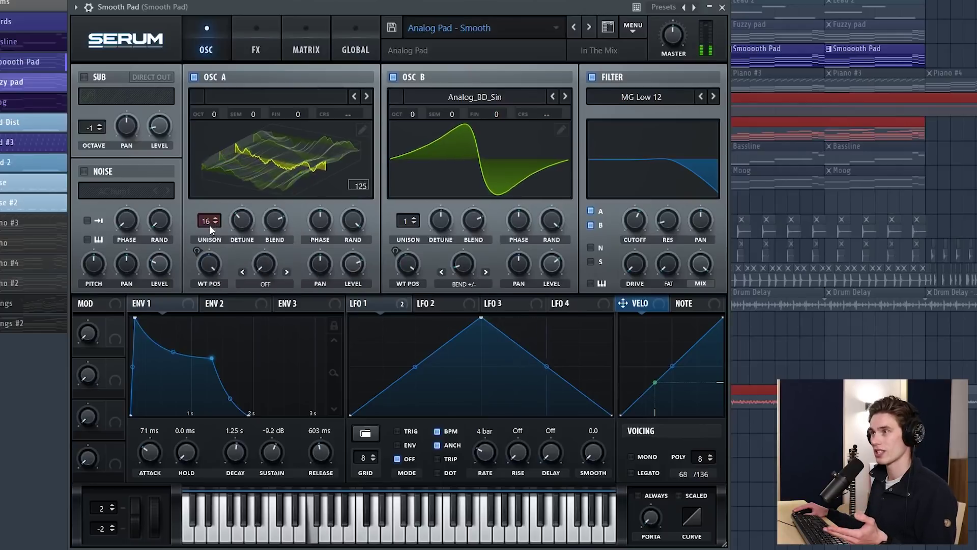
# Drag Serum's OSC A unison down from 16 voices, settling on 7 voices
pyautogui.moveTo(208, 220); pyautogui.dragTo(204, 269)
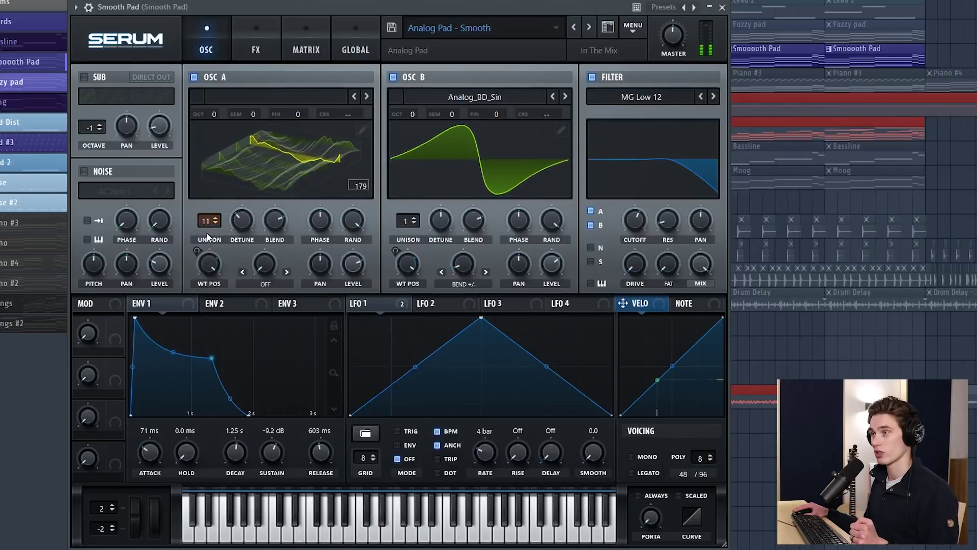
pyautogui.moveTo(207, 224); pyautogui.dragTo(202, 260)
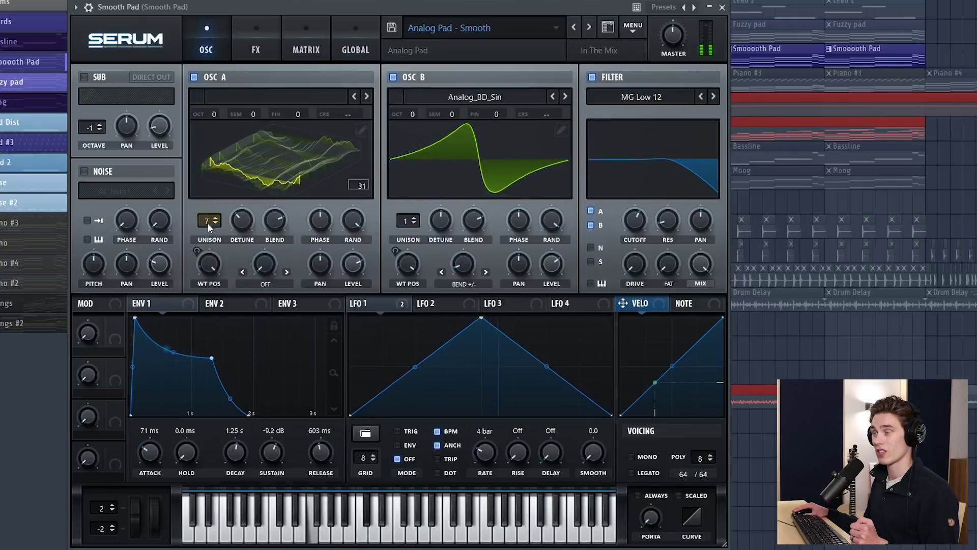
pyautogui.moveTo(207, 221); pyautogui.dragTo(202, 274)
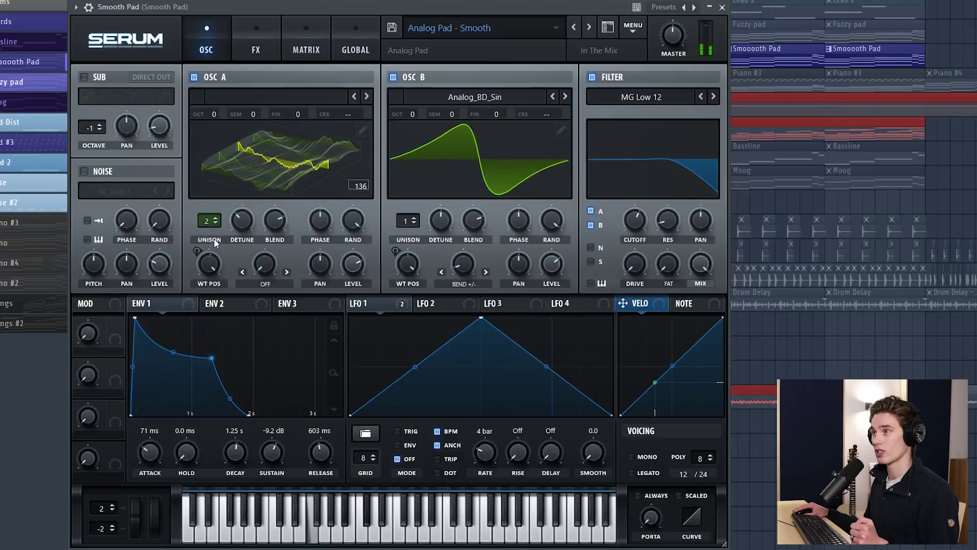
pyautogui.moveTo(206, 222); pyautogui.dragTo(208, 174)
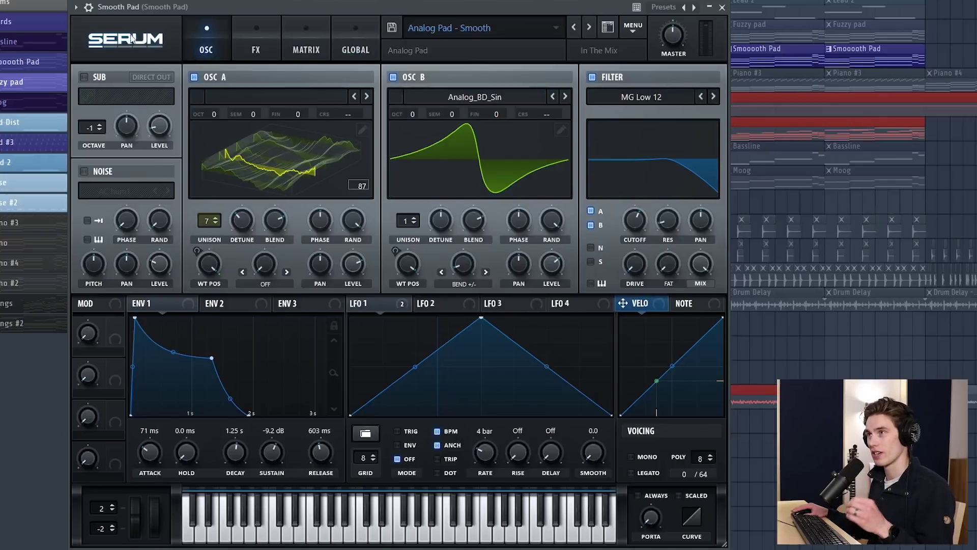
pyautogui.click(88, 8)
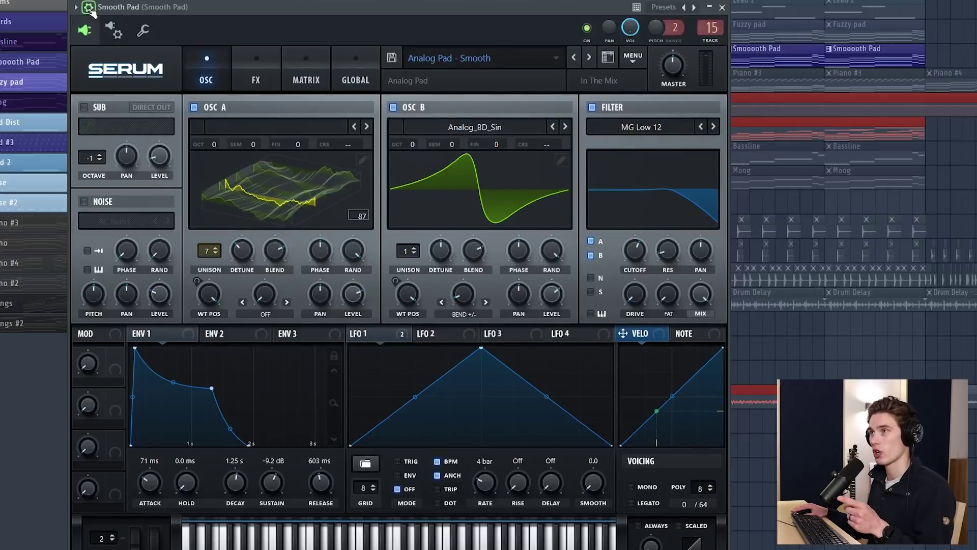
pyautogui.click(88, 7)
pyautogui.click(89, 9)
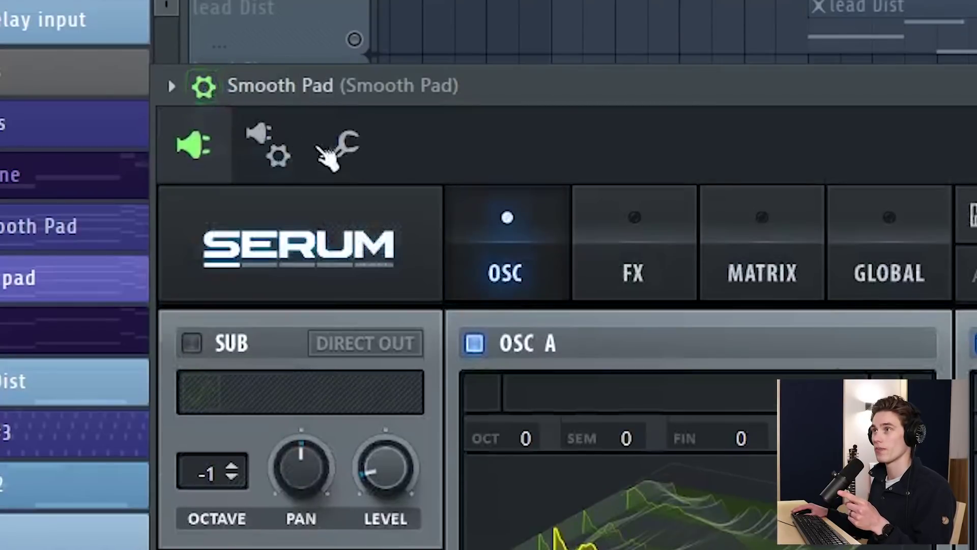
pyautogui.click(272, 155)
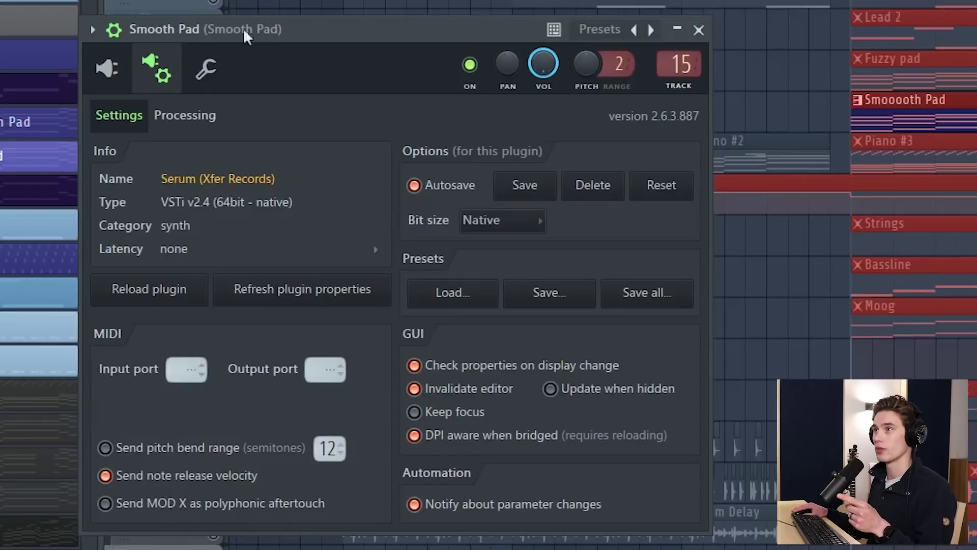
pyautogui.click(180, 121)
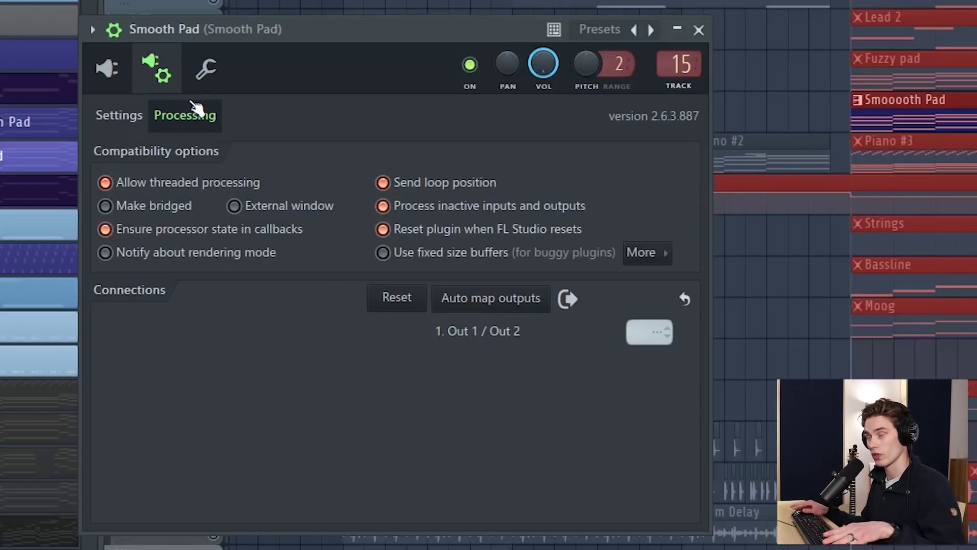
pyautogui.click(106, 70)
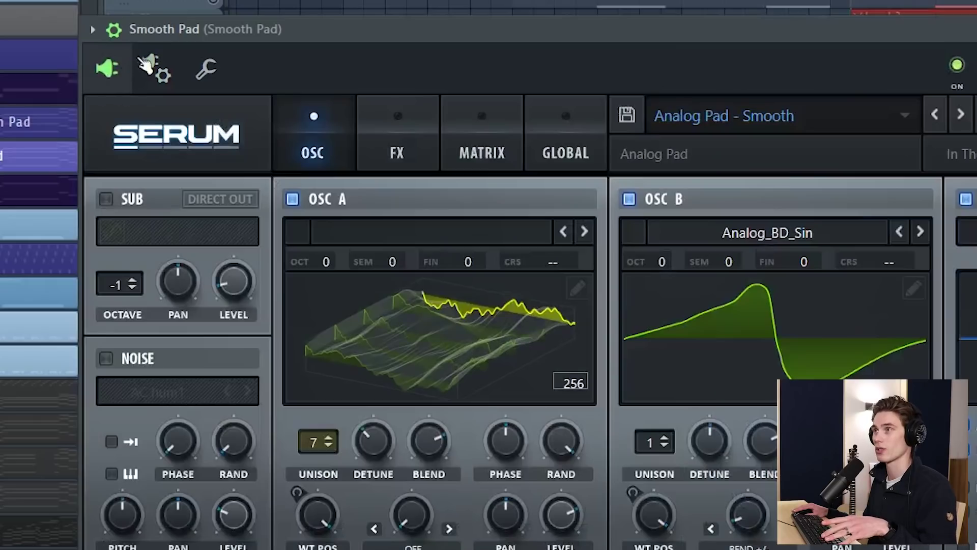
# Collapse the wrapper options, open Serum's GLOBAL settings, and play the pad
pyautogui.click(113, 29)
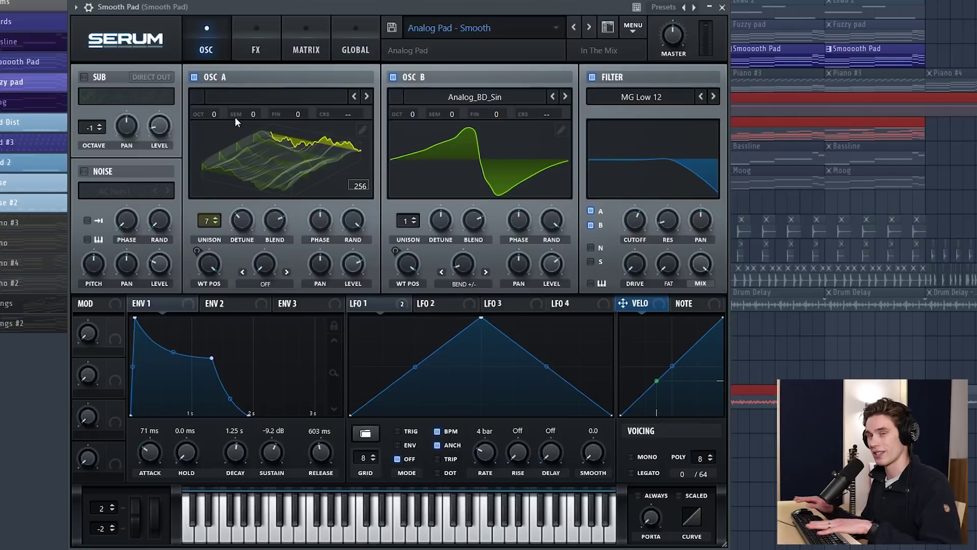
pyautogui.click(355, 49)
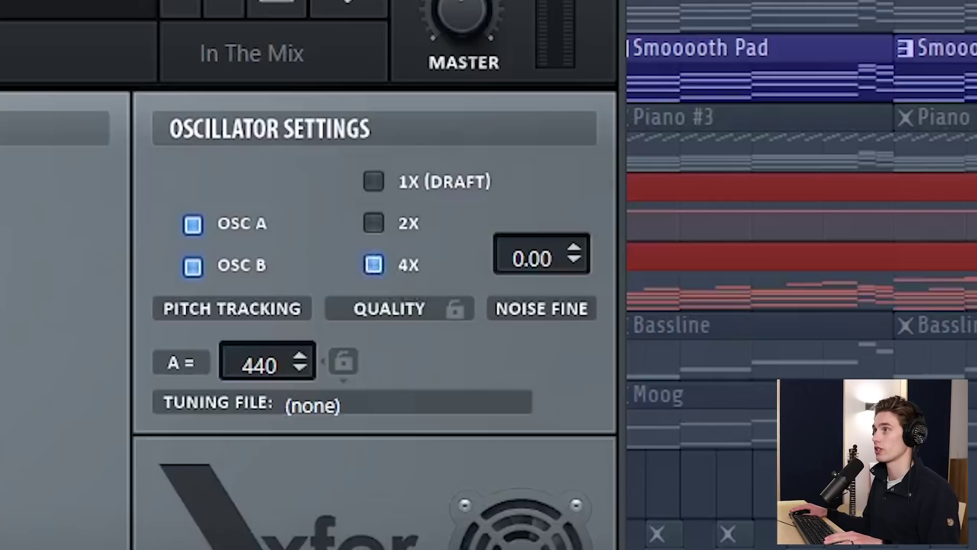
pyautogui.press('space')
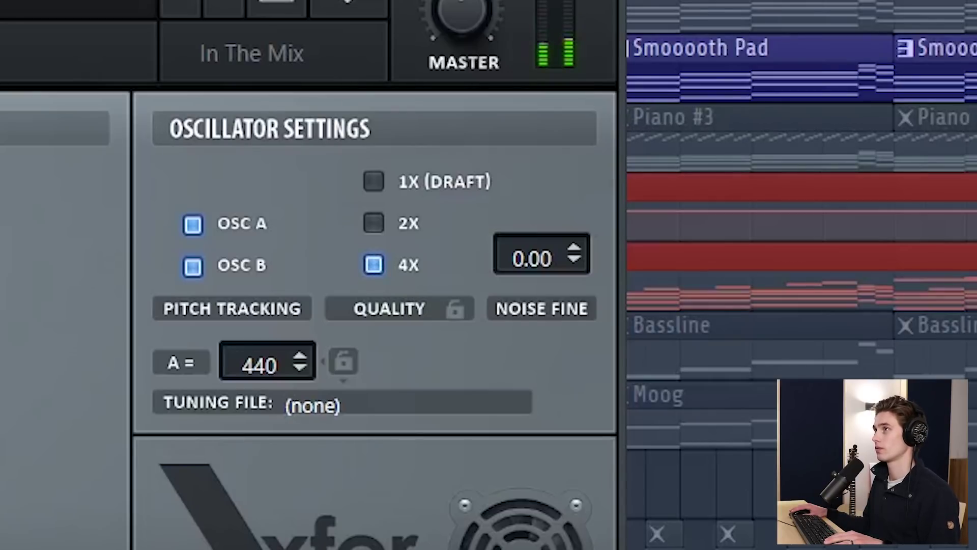
# Set oscillator quality to 2X after trying 1X, return to OSC, and close Serum
pyautogui.click(373, 223)
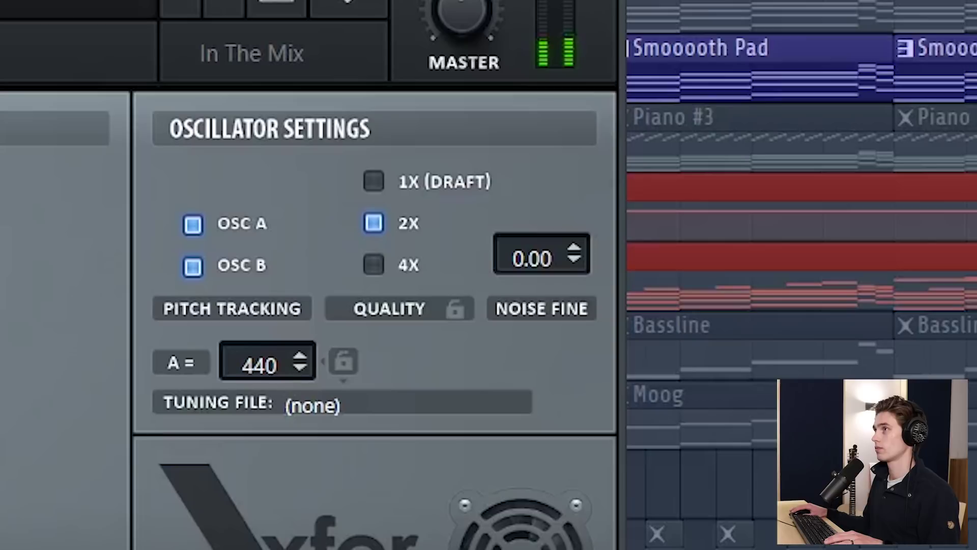
pyautogui.click(374, 182)
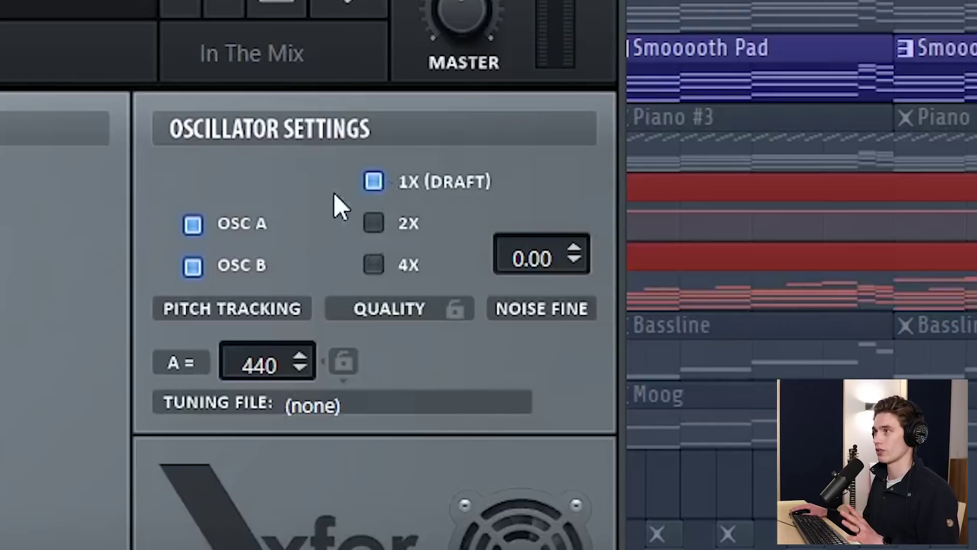
pyautogui.click(373, 223)
pyautogui.click(374, 228)
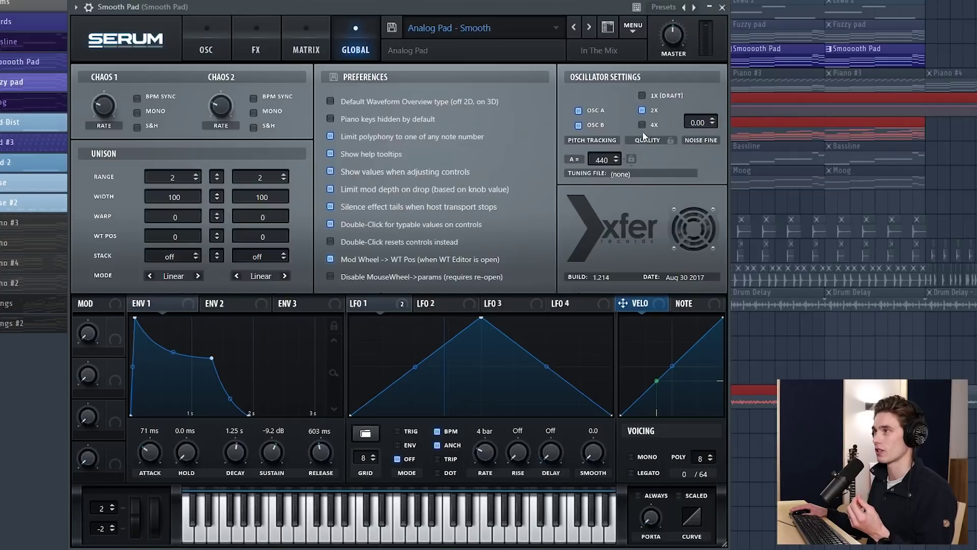
pyautogui.click(214, 45)
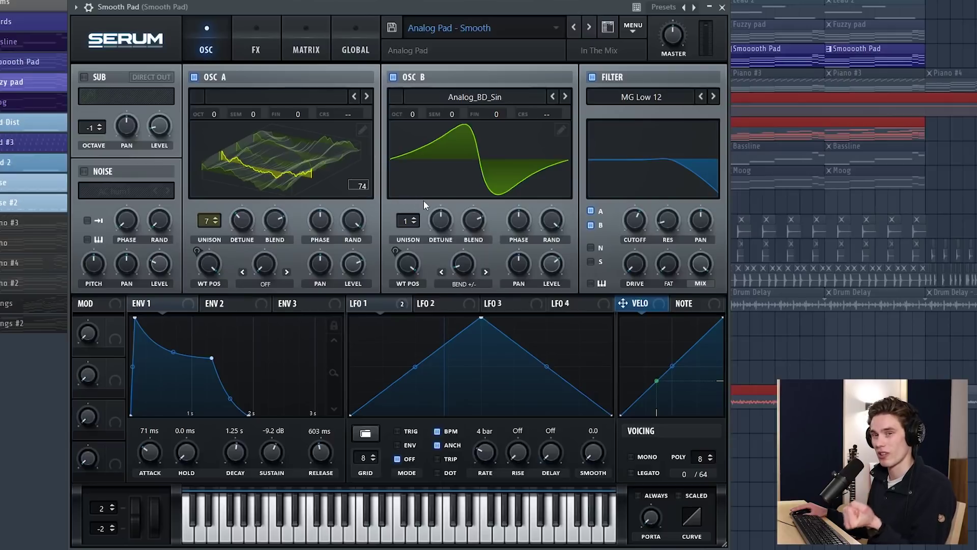
pyautogui.click(721, 7)
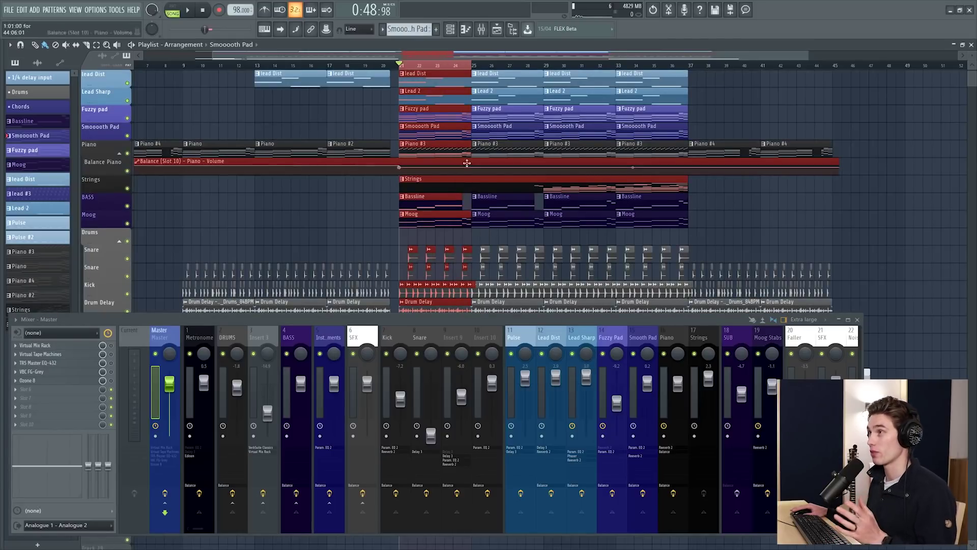
# Scroll the view up to bring the Playlist and Mixer back into view
pyautogui.scroll(1, 477, 207)
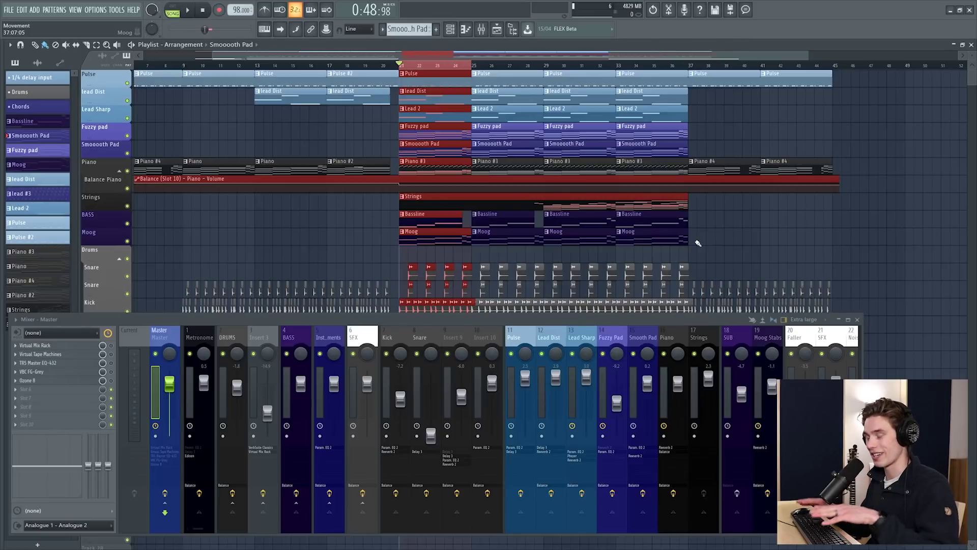
pyautogui.click(697, 243)
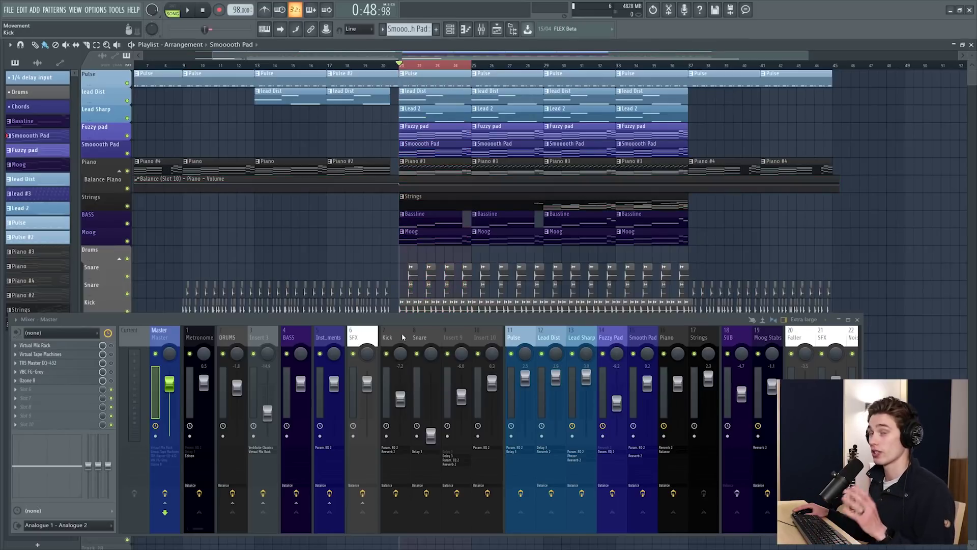
pyautogui.click(452, 338)
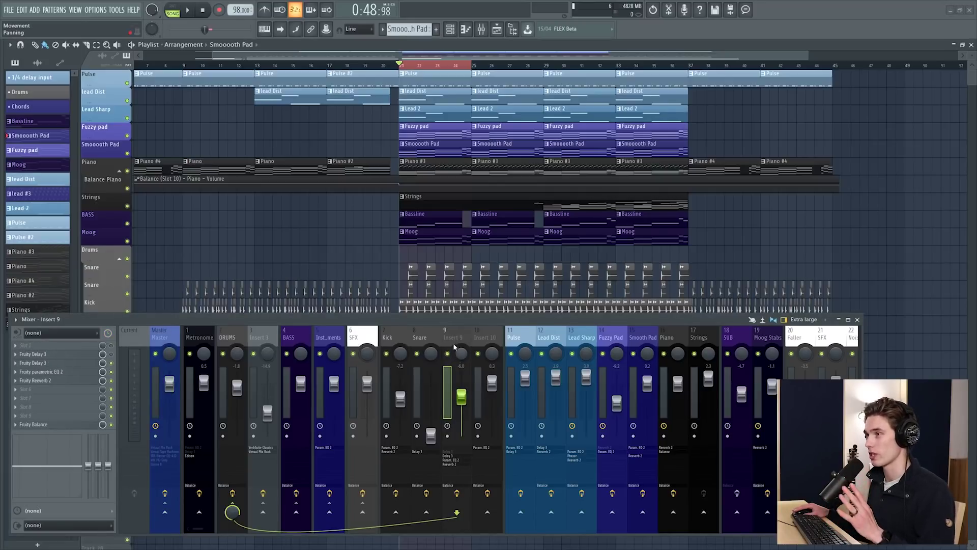
pyautogui.click(170, 350)
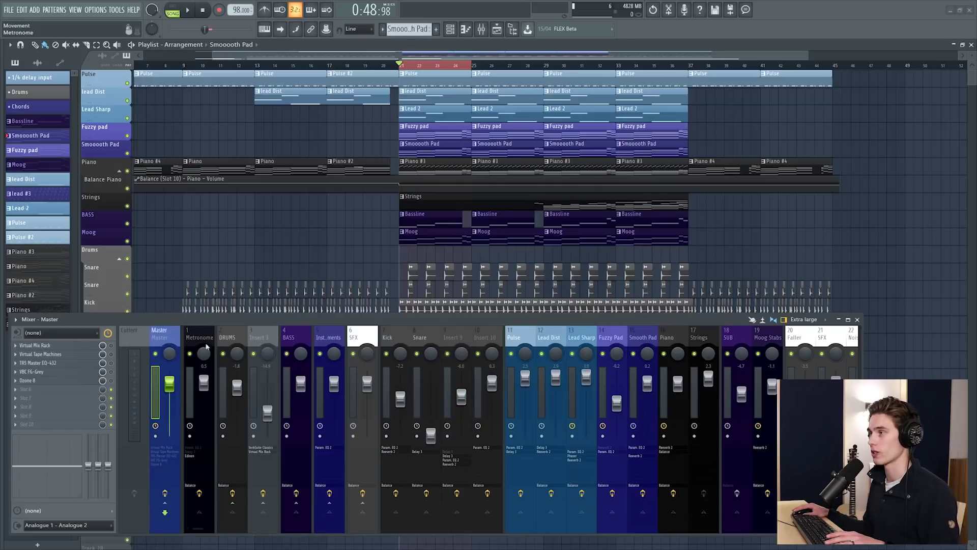
pyautogui.click(451, 338)
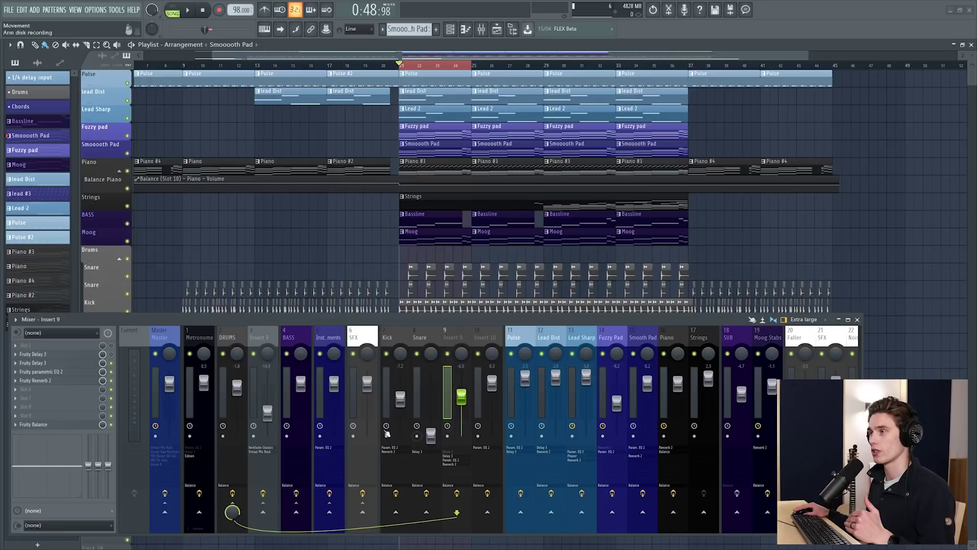
pyautogui.click(367, 343)
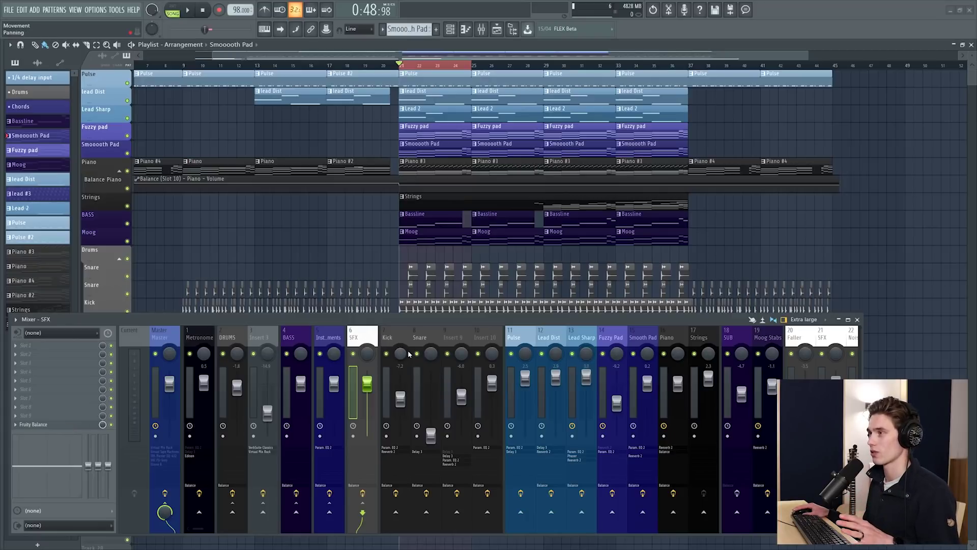
pyautogui.click(453, 332)
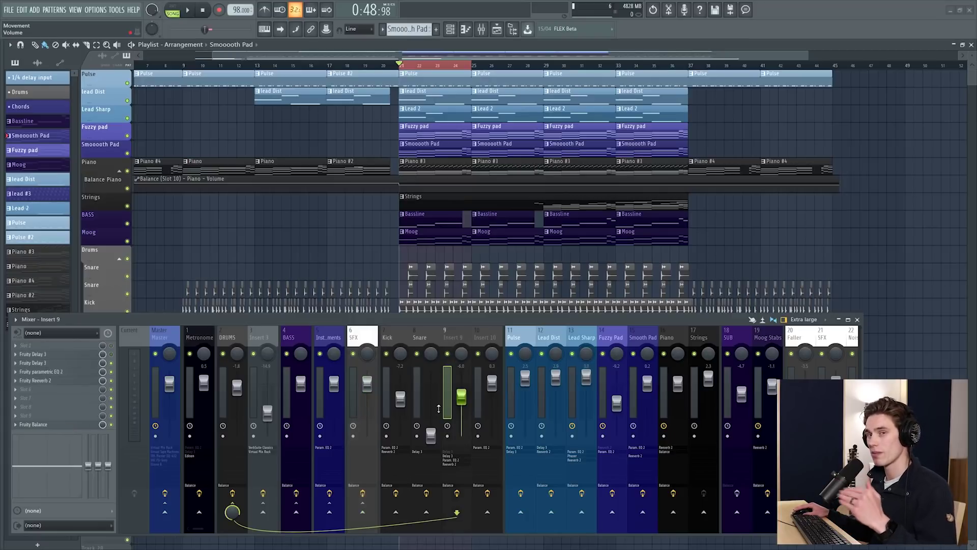
pyautogui.hscroll(3, 456, 342)
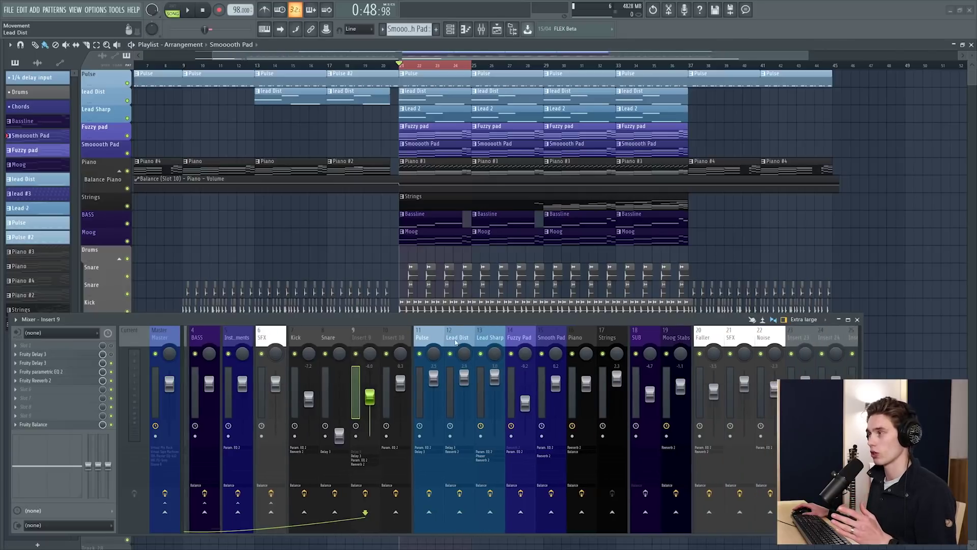
pyautogui.hscroll(-2, 456, 342)
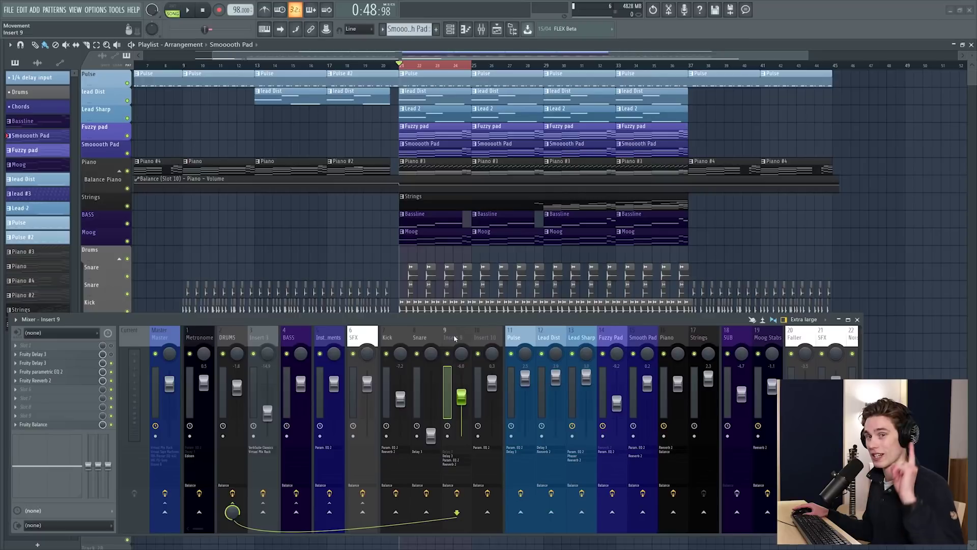
pyautogui.hscroll(5, 468, 332)
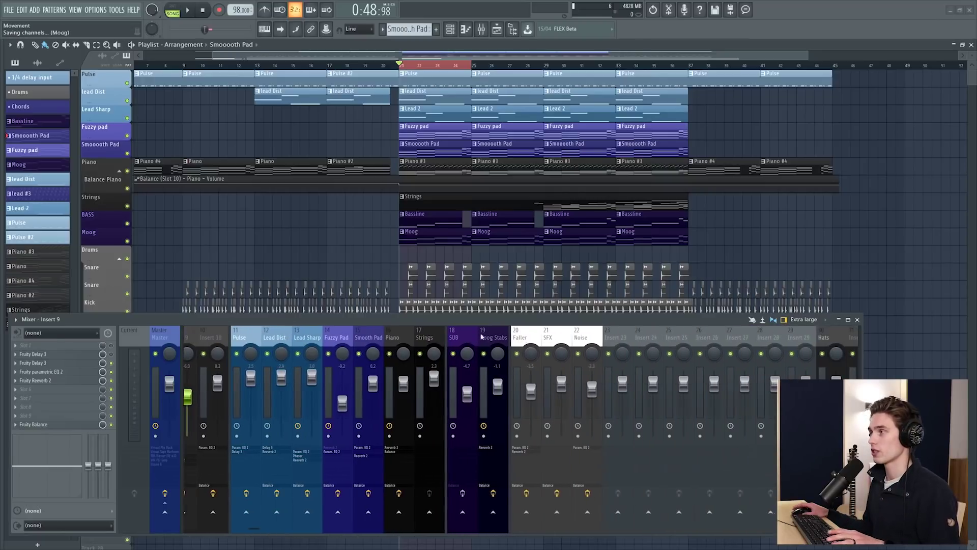
pyautogui.click(636, 331)
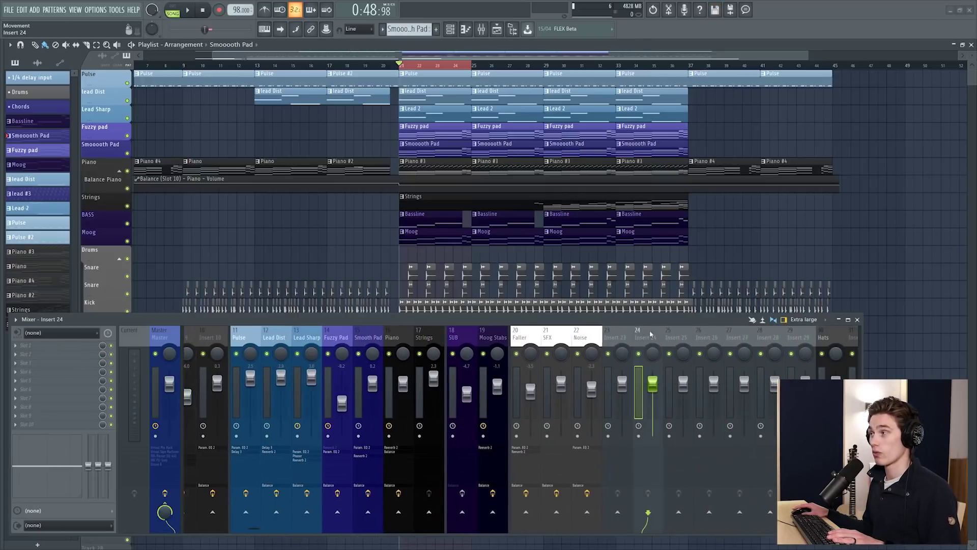
pyautogui.hscroll(-5, 534, 336)
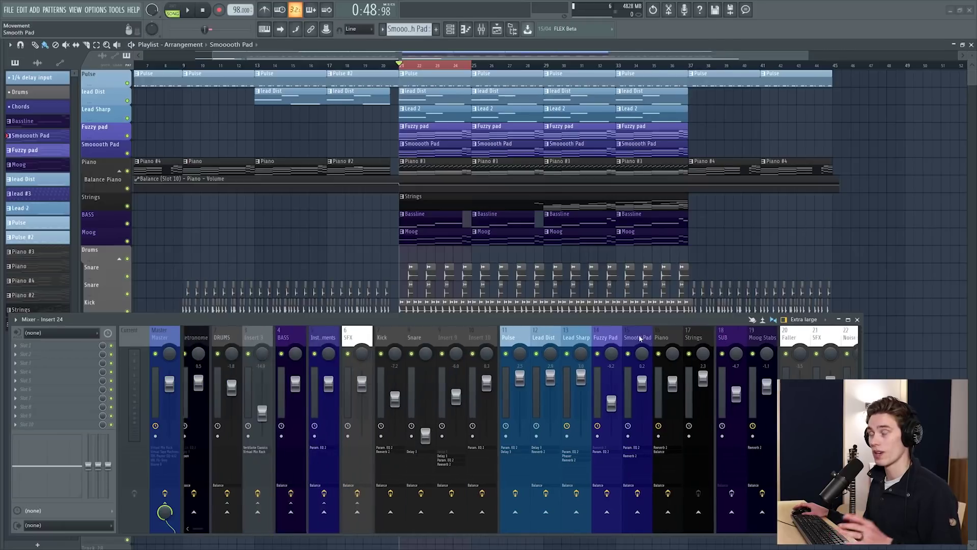
pyautogui.click(428, 346)
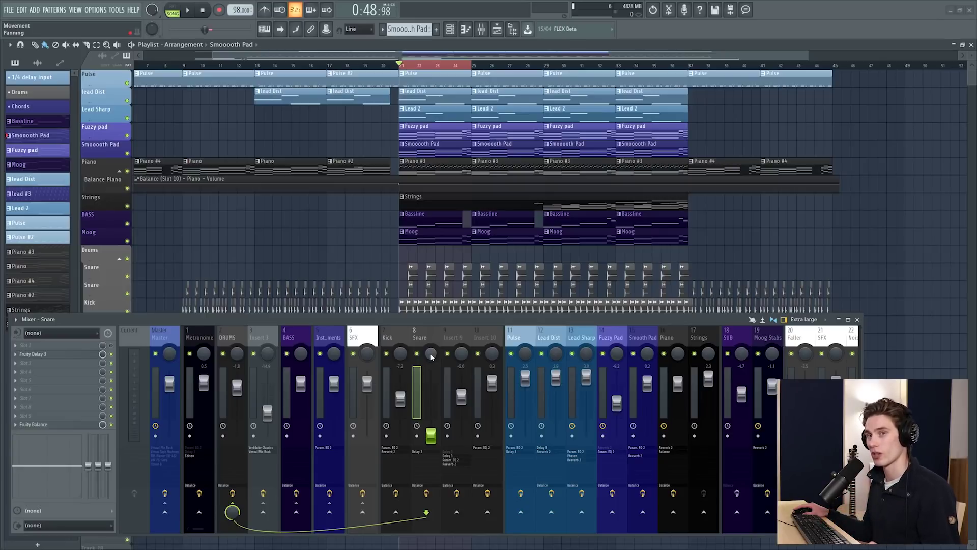
pyautogui.click(159, 337)
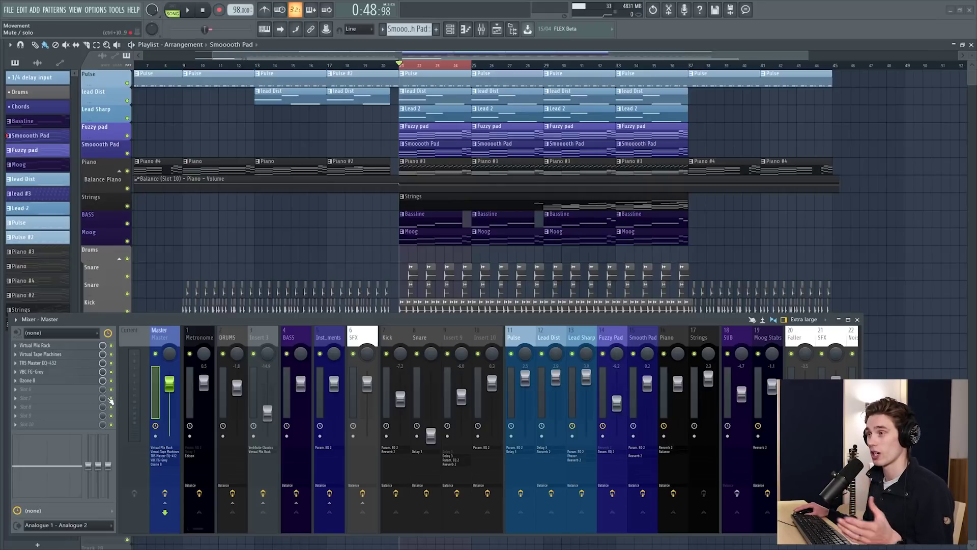
# Clear the bar 21–24 selection and play from bar 29 to watch CPU load, then stop
pyautogui.click(401, 72)
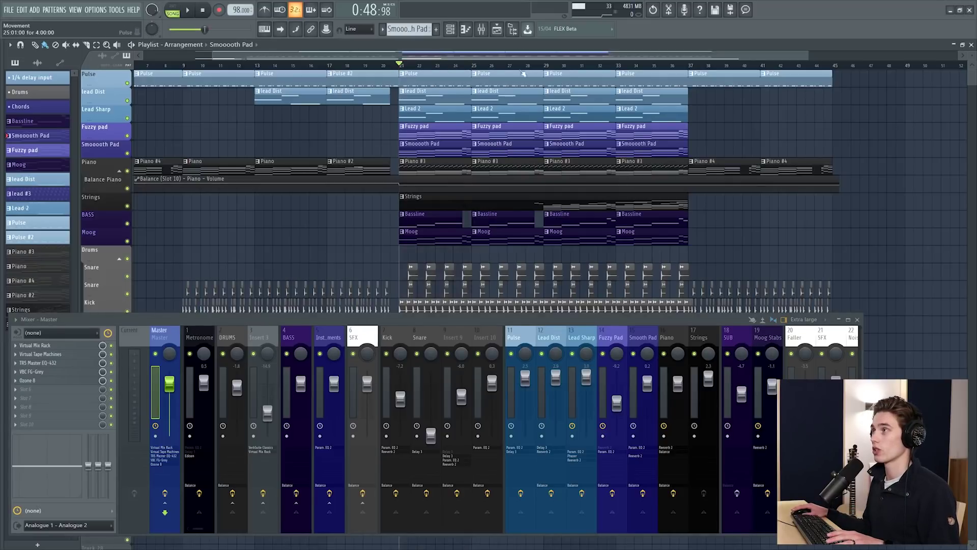
pyautogui.click(545, 65)
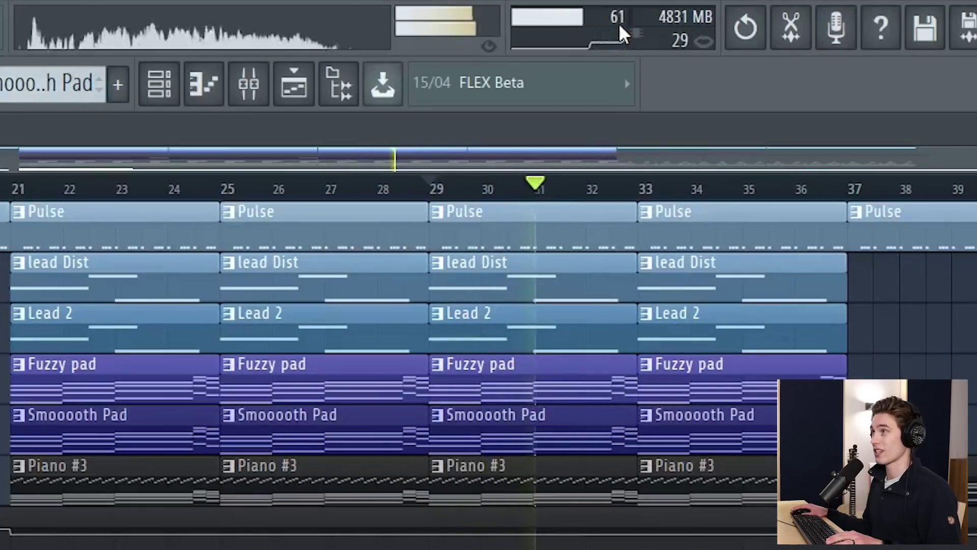
pyautogui.press('space')
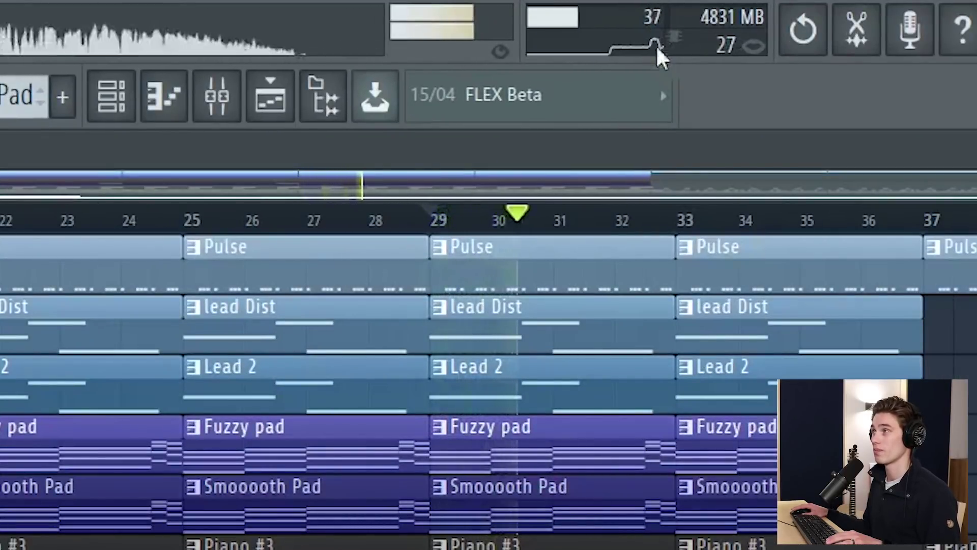
pyautogui.press('space')
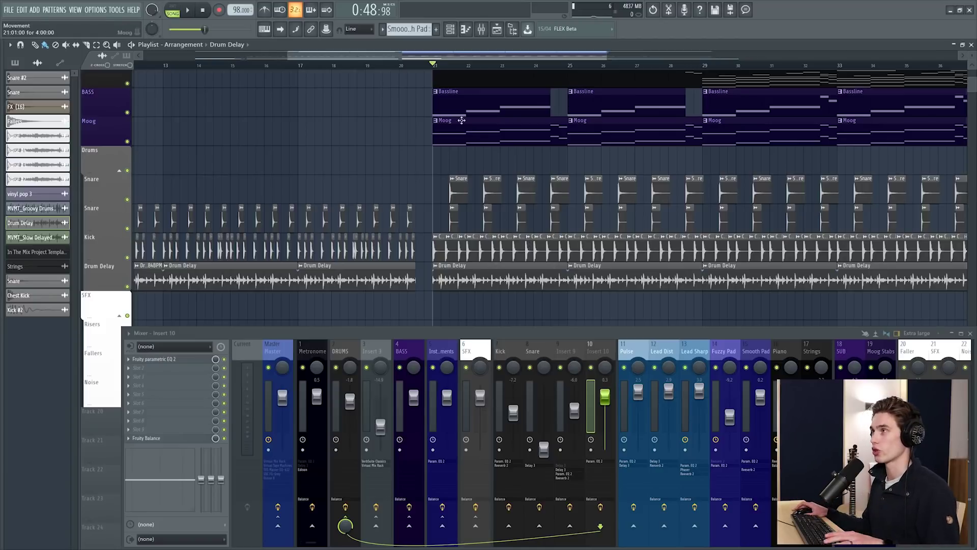
# Play the song from bar 29 with the Strings plugin window open, then stop
pyautogui.scroll(5, 442, 71)
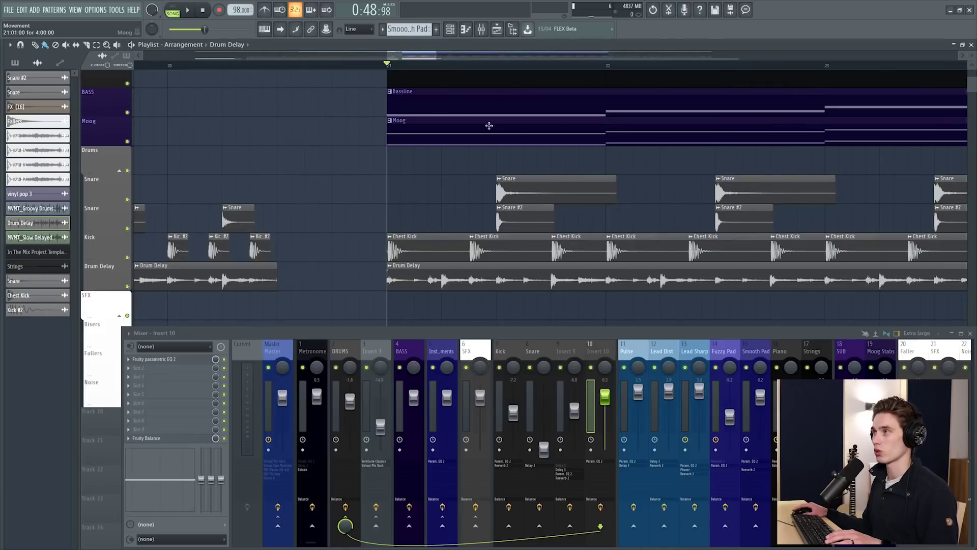
pyautogui.scroll(-5, 446, 70)
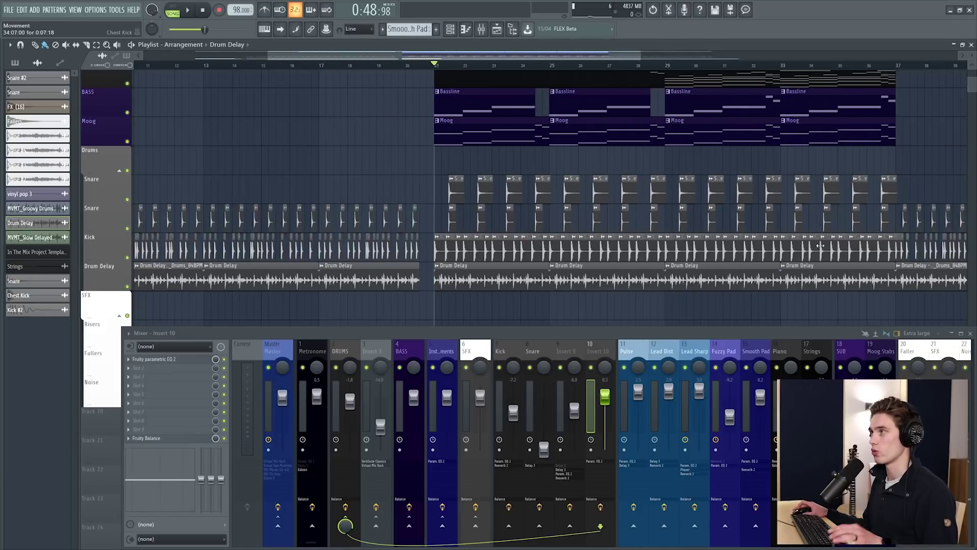
pyautogui.scroll(5, 820, 245)
pyautogui.hscroll(5, 489, 127)
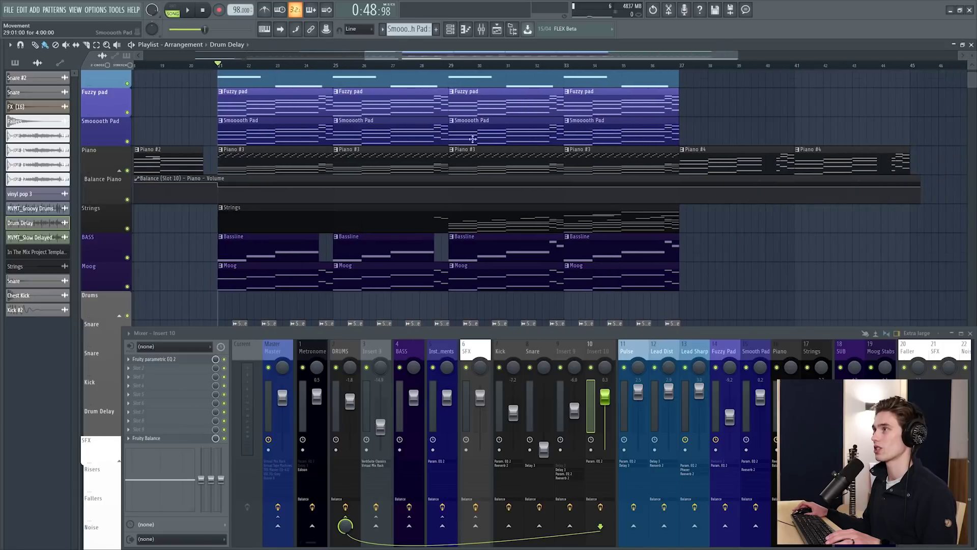
pyautogui.scroll(1, 479, 142)
pyautogui.scroll(1, 458, 168)
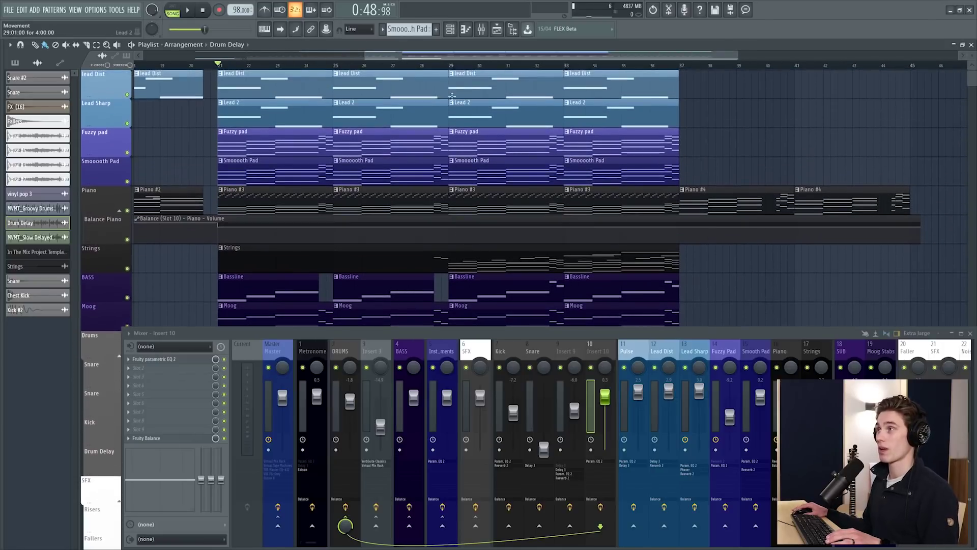
pyautogui.click(448, 65)
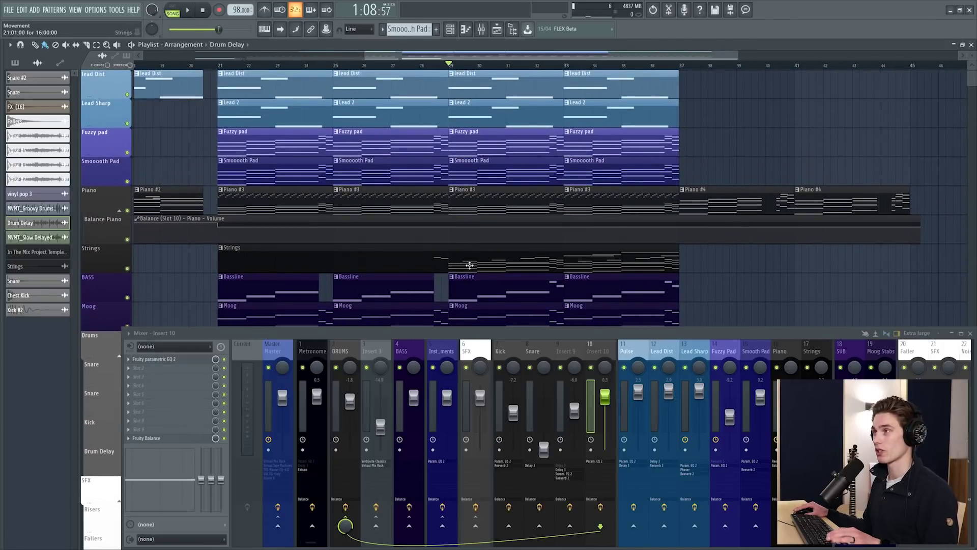
pyautogui.doubleClick(231, 257)
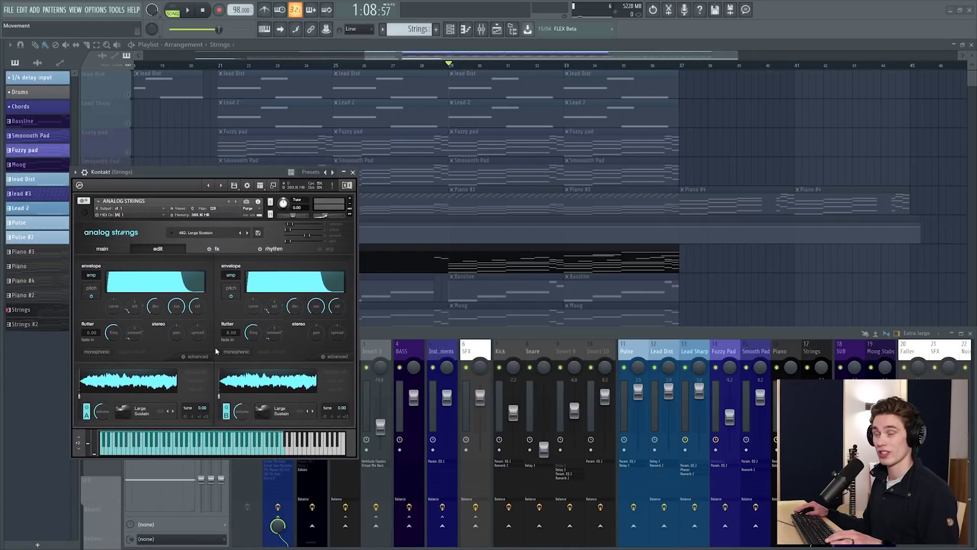
pyautogui.press('space')
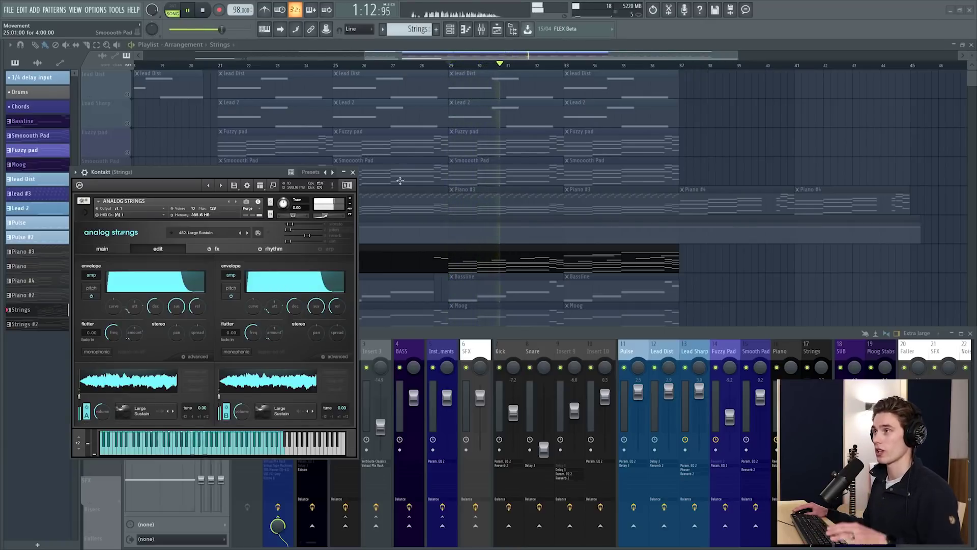
pyautogui.press('space')
# Render and replace the Strings pattern at 24Bit int with 64-point sinc, then position Strings #2
pyautogui.click(345, 173)
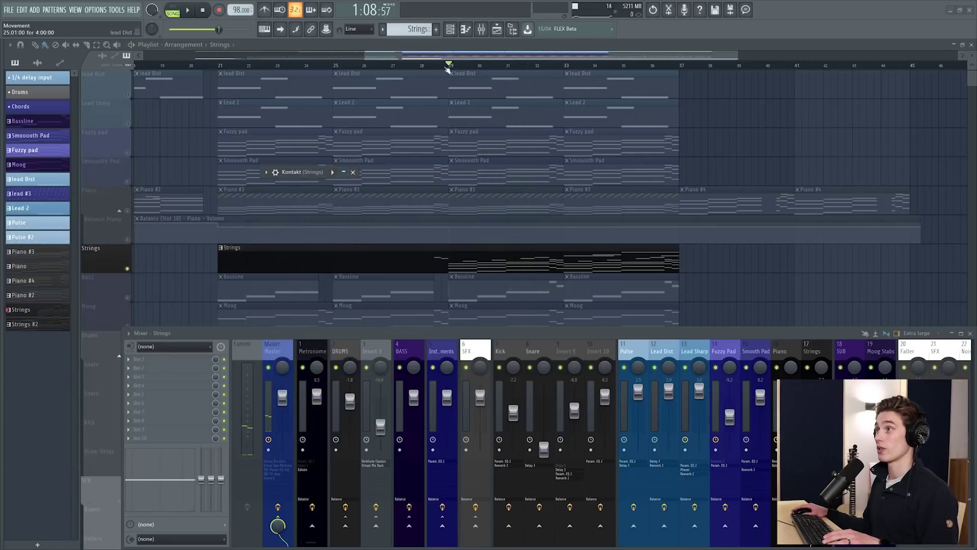
pyautogui.scroll(-2, 418, 87)
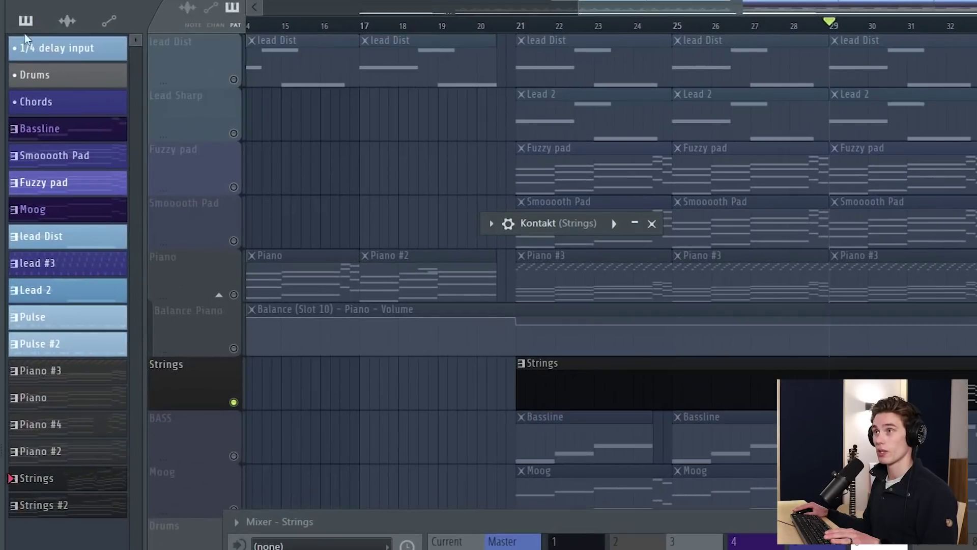
pyautogui.click(59, 32)
pyautogui.click(31, 32)
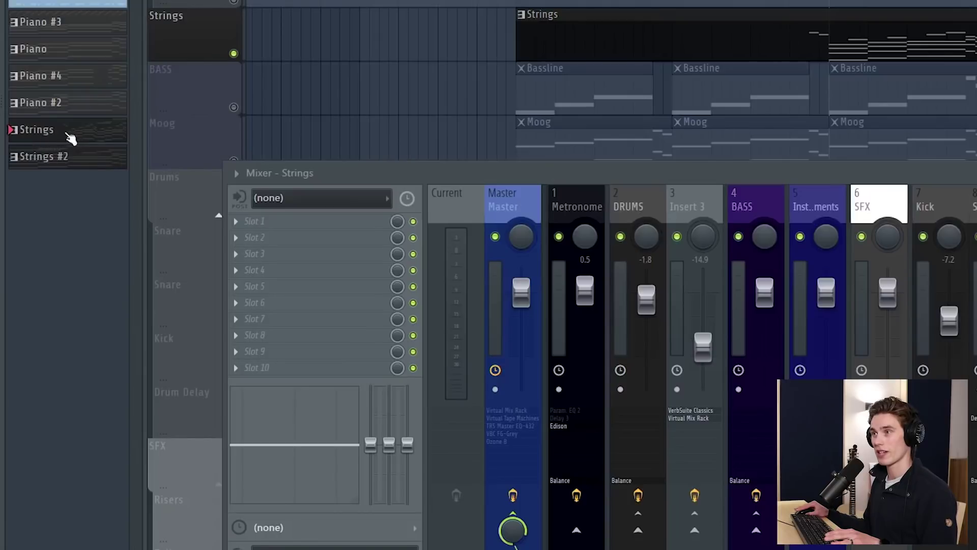
pyautogui.rightClick(62, 484)
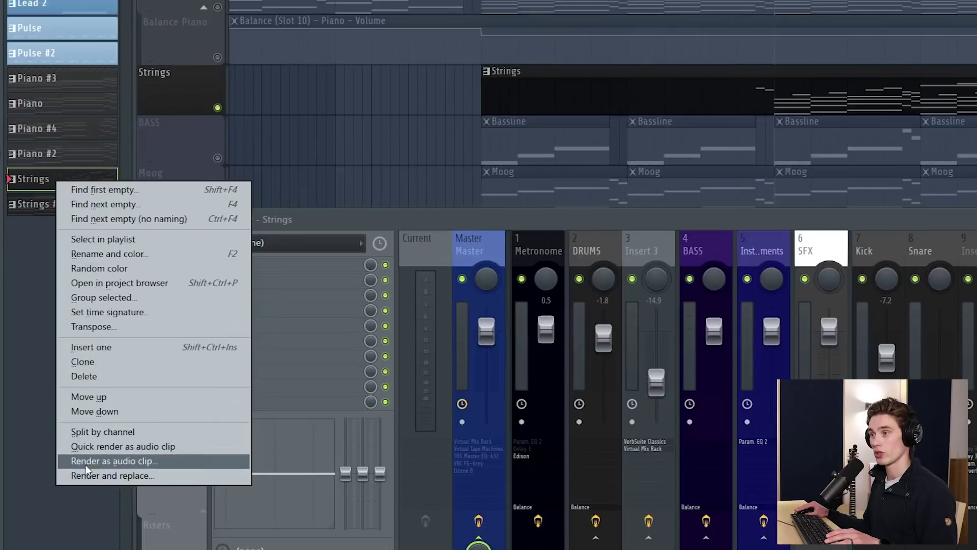
pyautogui.click(127, 474)
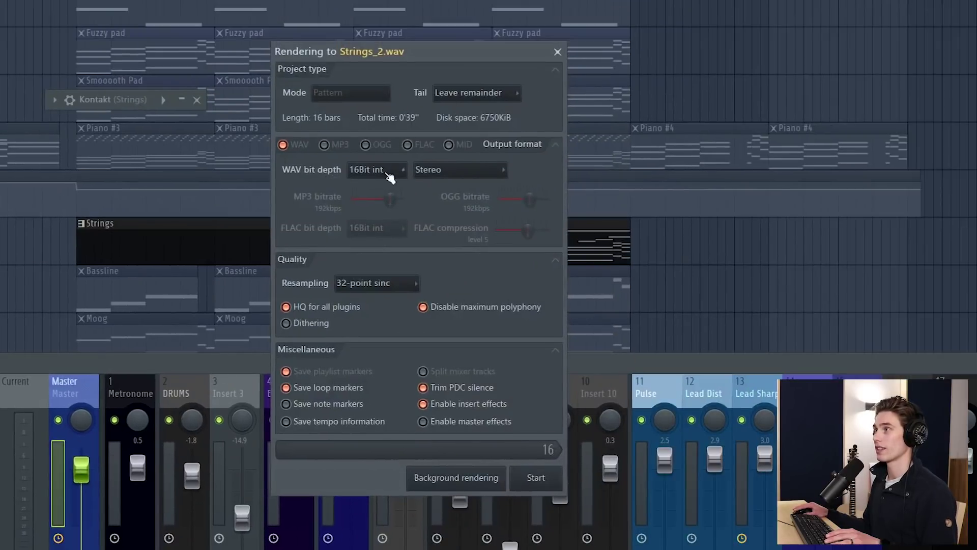
pyautogui.click(390, 173)
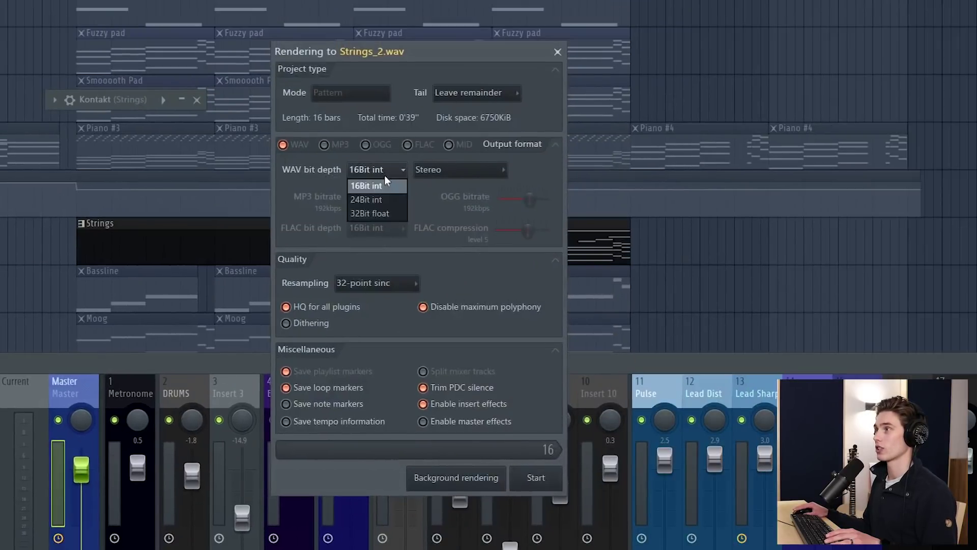
pyautogui.click(374, 199)
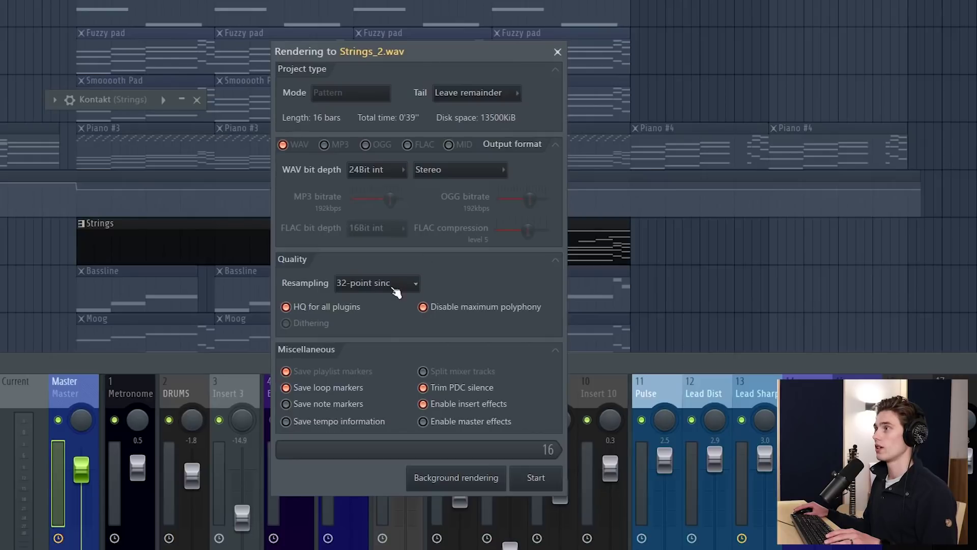
pyautogui.click(396, 285)
pyautogui.click(370, 403)
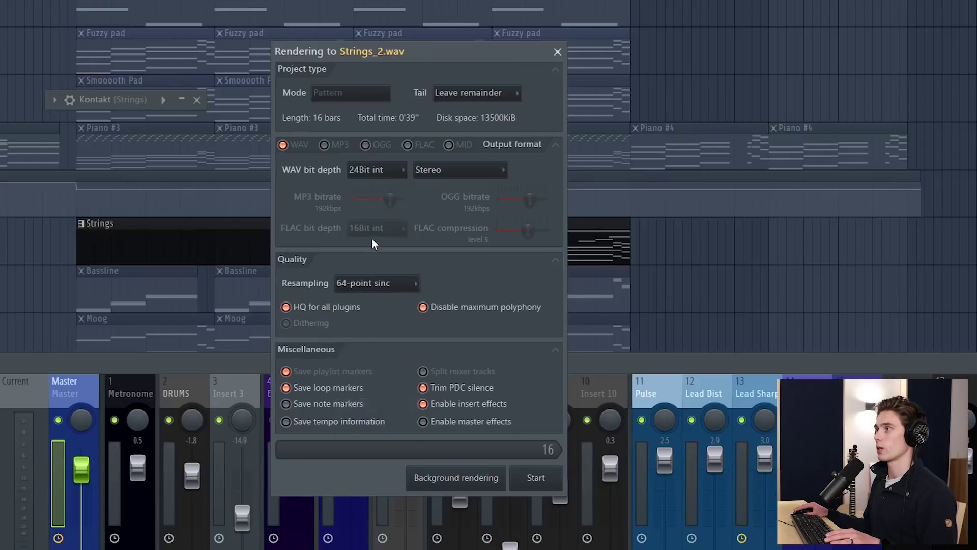
pyautogui.click(535, 477)
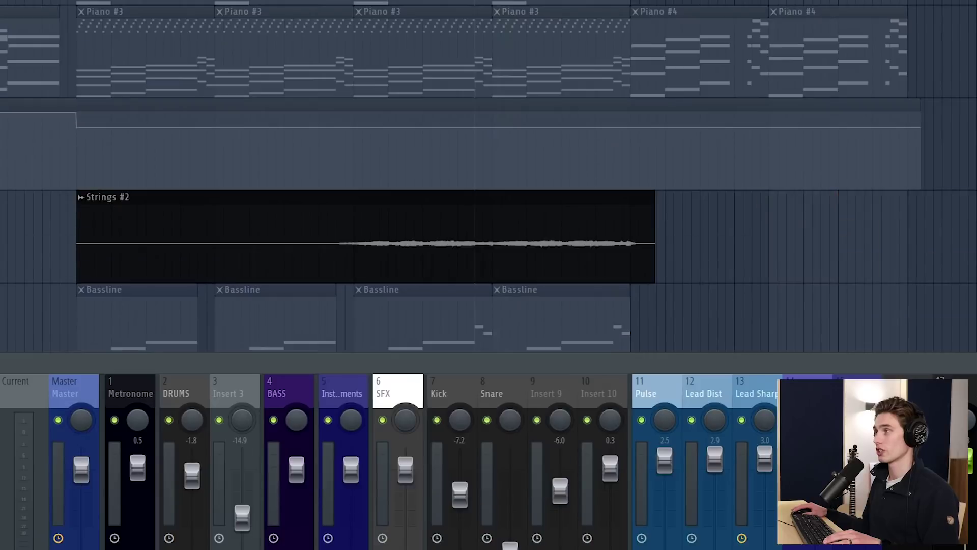
pyautogui.moveTo(318, 309); pyautogui.dragTo(947, 302)
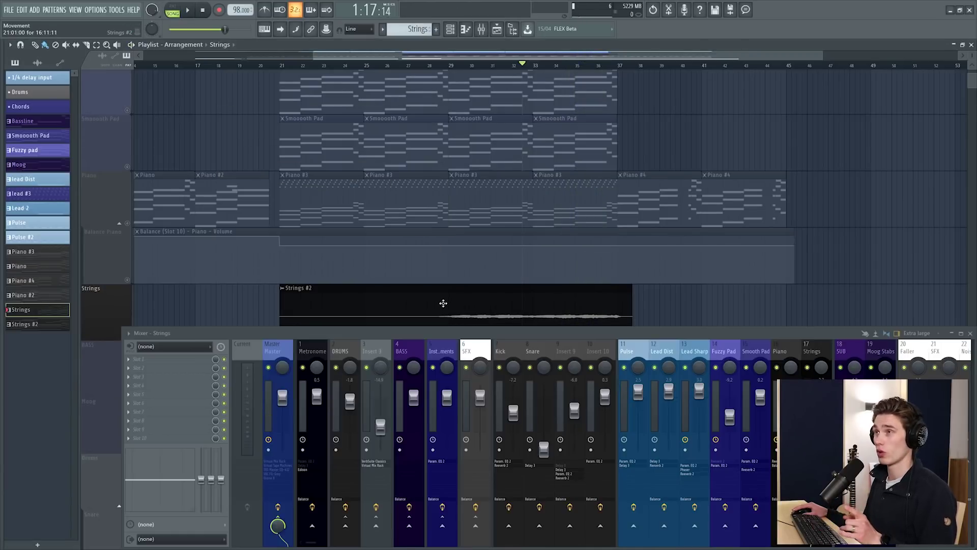
# Select the Smooooth Pad track and start playback from bar 21
pyautogui.click(37, 63)
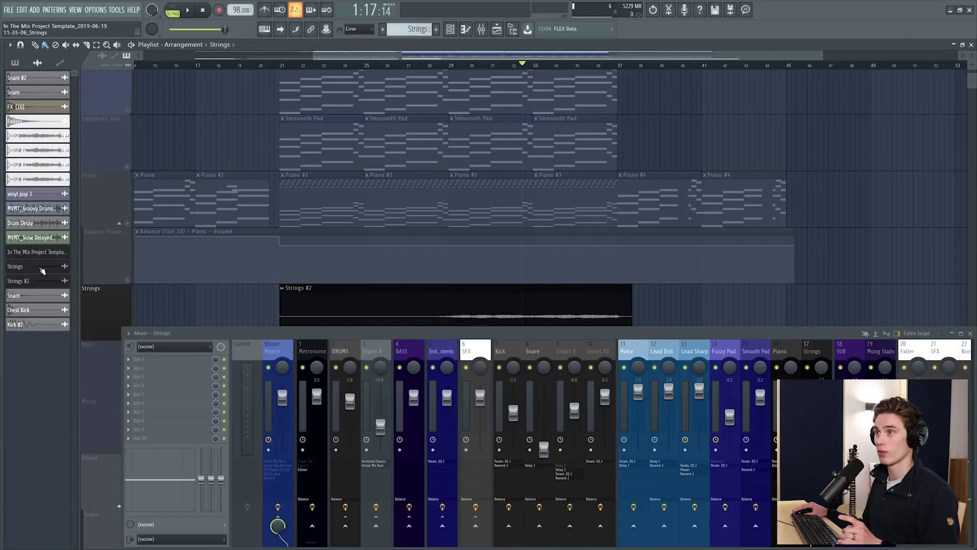
pyautogui.click(15, 63)
pyautogui.click(131, 165)
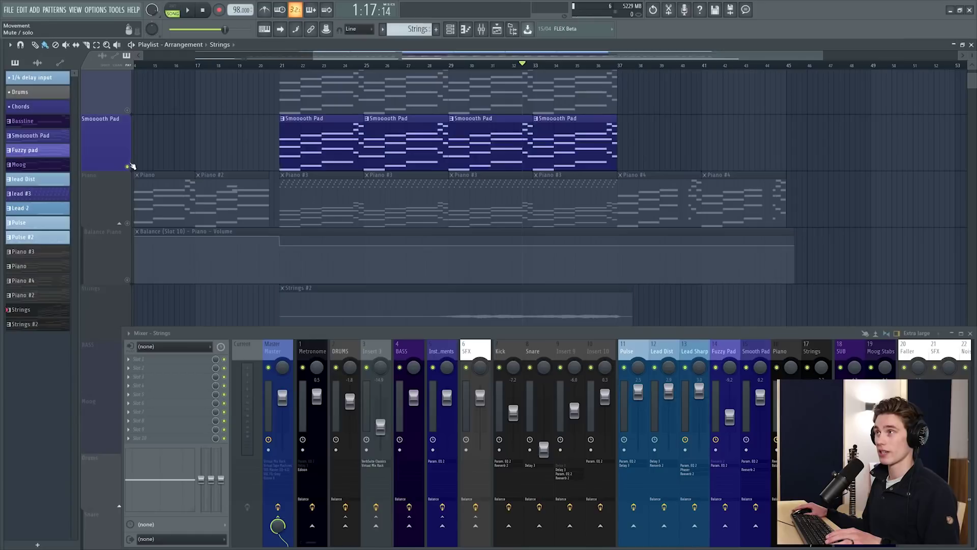
pyautogui.scroll(3, 131, 166)
pyautogui.scroll(-2, 229, 101)
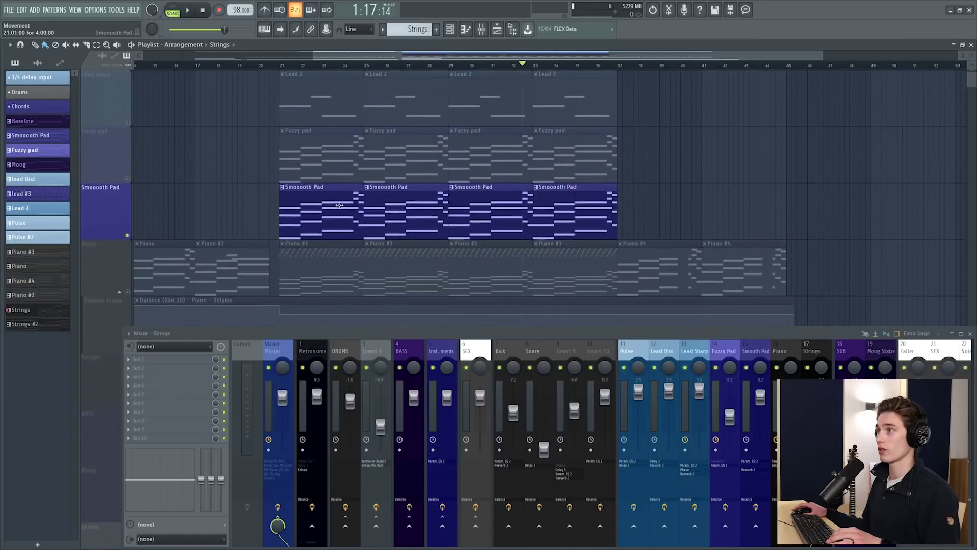
pyautogui.click(281, 65)
pyautogui.press('space')
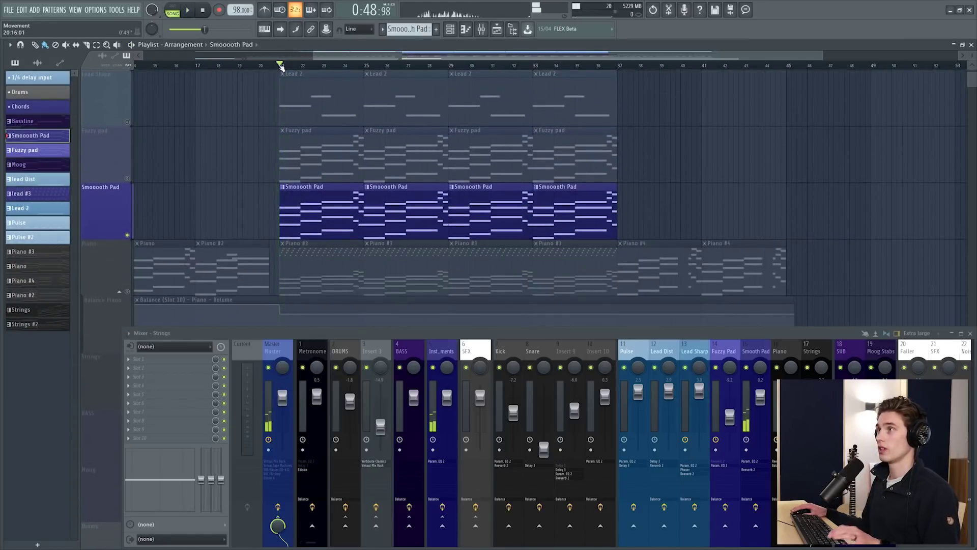
# Select bars 21–37 and choose the Smooth Pad mixer track for rendering with Alt+R
pyautogui.moveTo(281, 65); pyautogui.dragTo(617, 79)
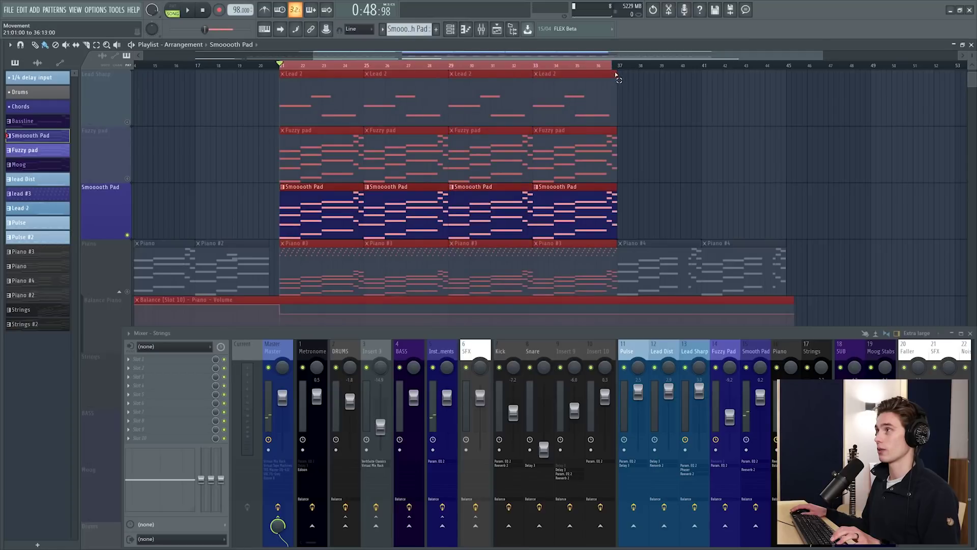
pyautogui.click(281, 65)
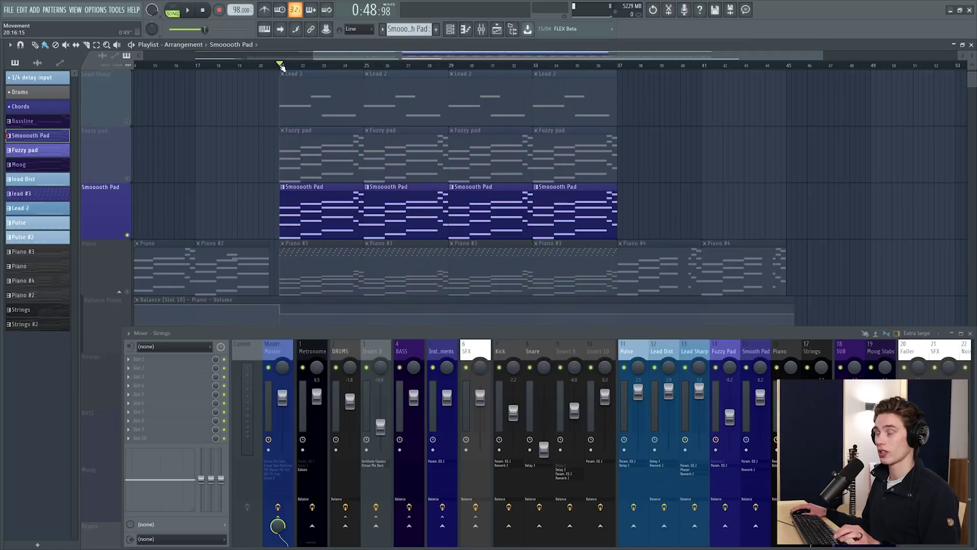
pyautogui.moveTo(281, 65); pyautogui.dragTo(621, 75)
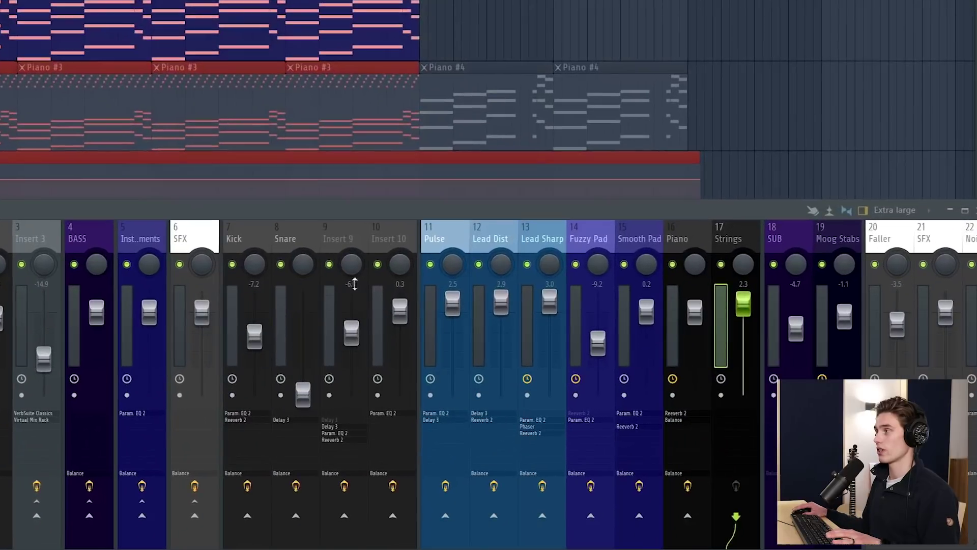
pyautogui.click(627, 249)
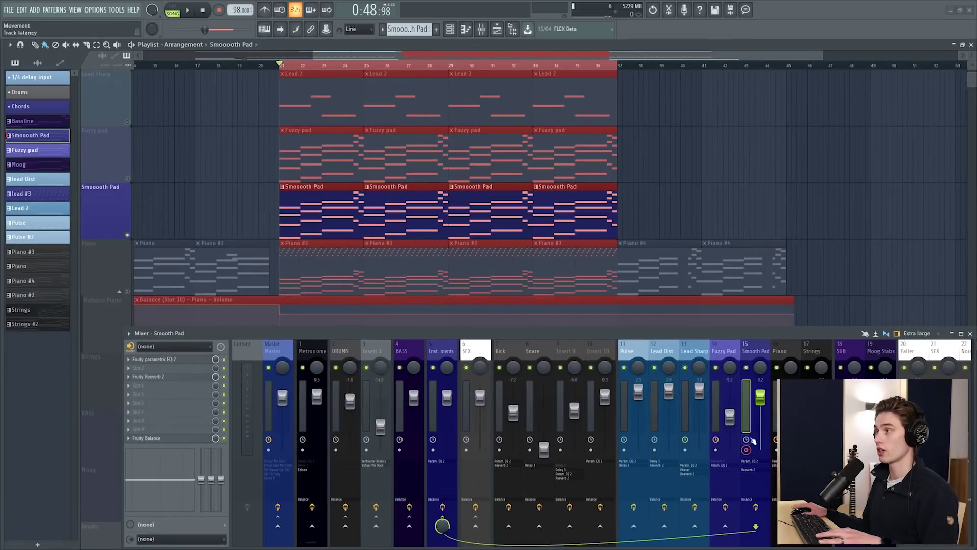
pyautogui.hotkey('alt', 'r')
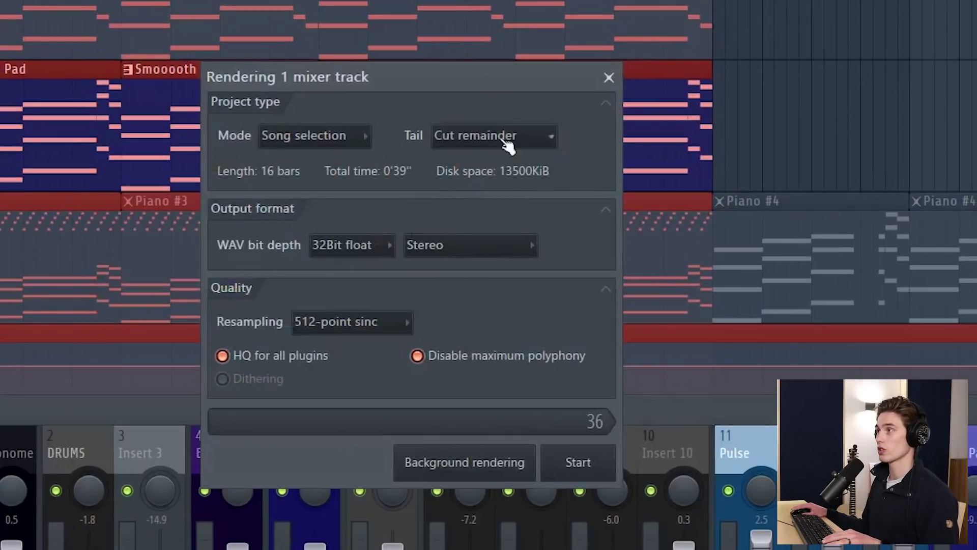
# Render the Smooth Pad mixer track with Tail set to Leave remainder
pyautogui.click(507, 143)
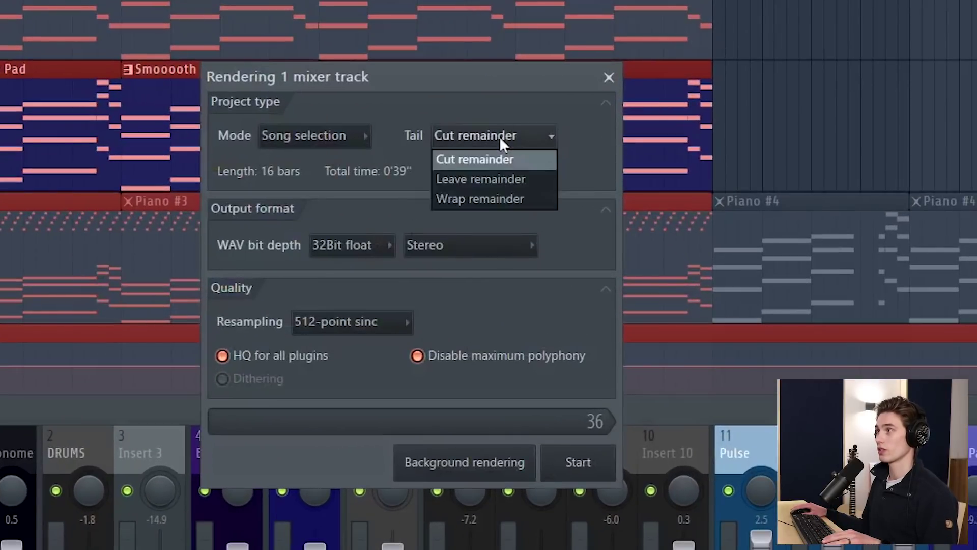
pyautogui.click(498, 181)
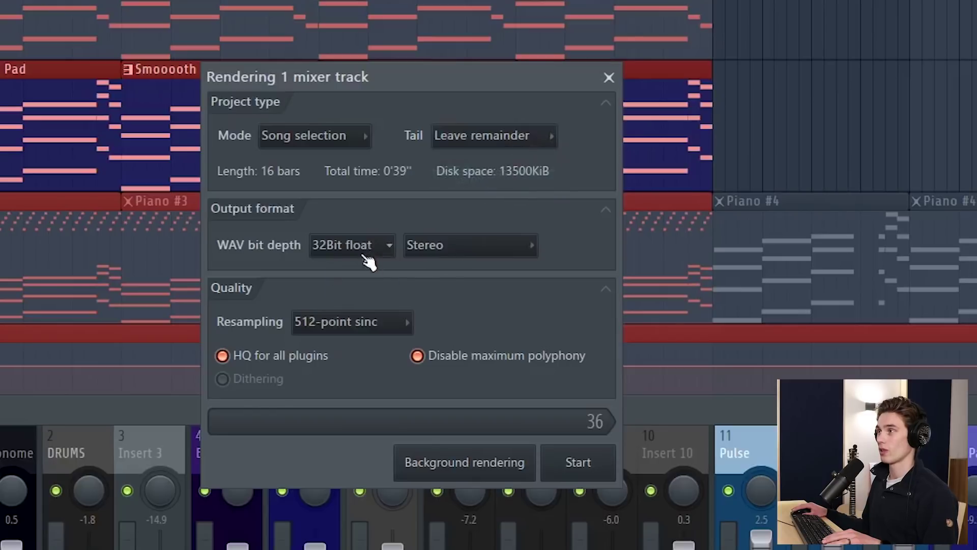
pyautogui.click(579, 462)
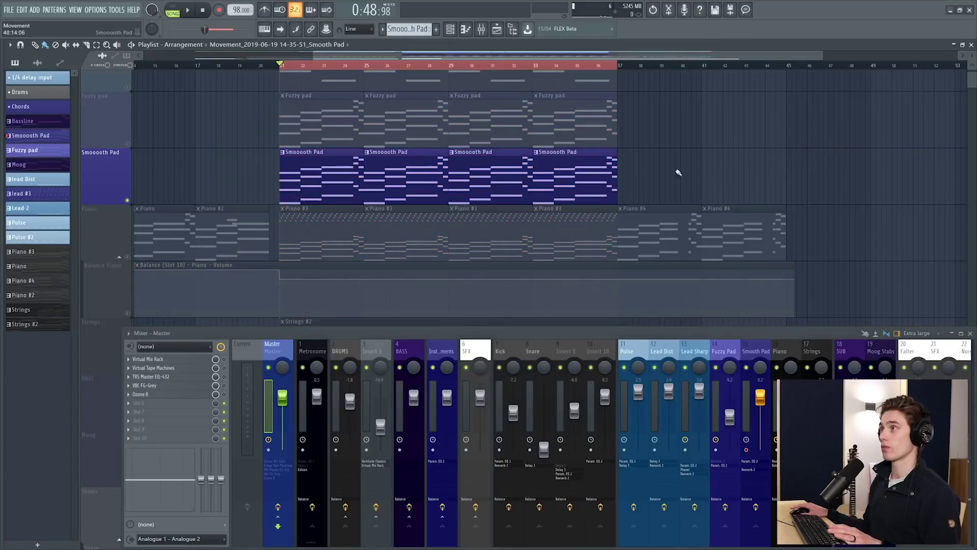
# Insert a new Track 4 above Smooooth Pad and move the printed Smooth Pad audio onto it
pyautogui.scroll(-5, 413, 177)
pyautogui.scroll(-3, 412, 177)
pyautogui.scroll(3, 371, 222)
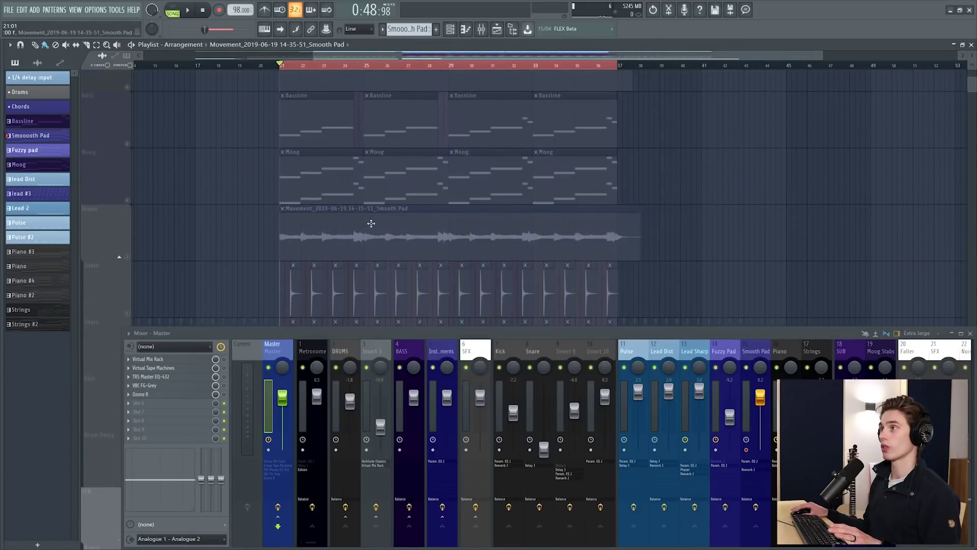
pyautogui.click(371, 229)
pyautogui.rightClick(354, 234)
pyautogui.scroll(6, 93, 197)
pyautogui.click(93, 197)
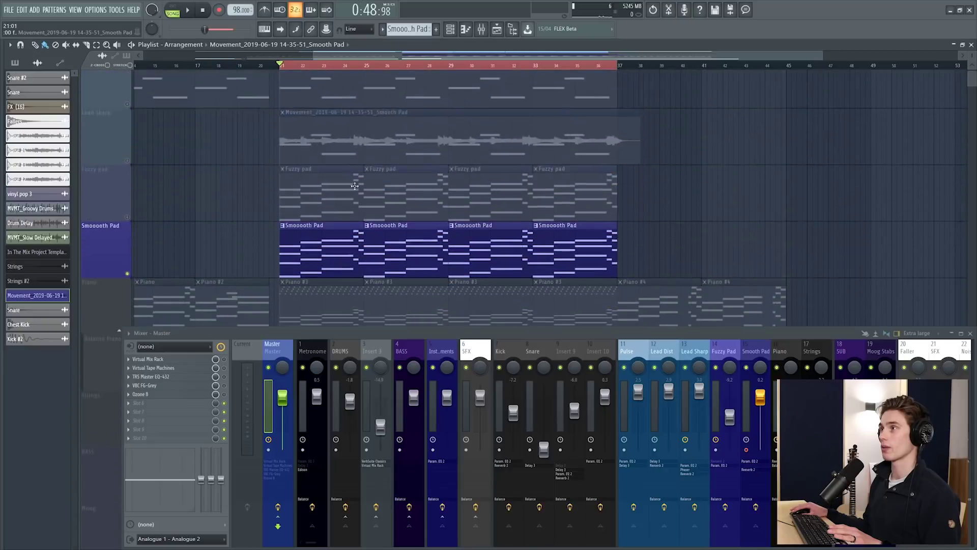
pyautogui.rightClick(93, 197)
pyautogui.click(123, 239)
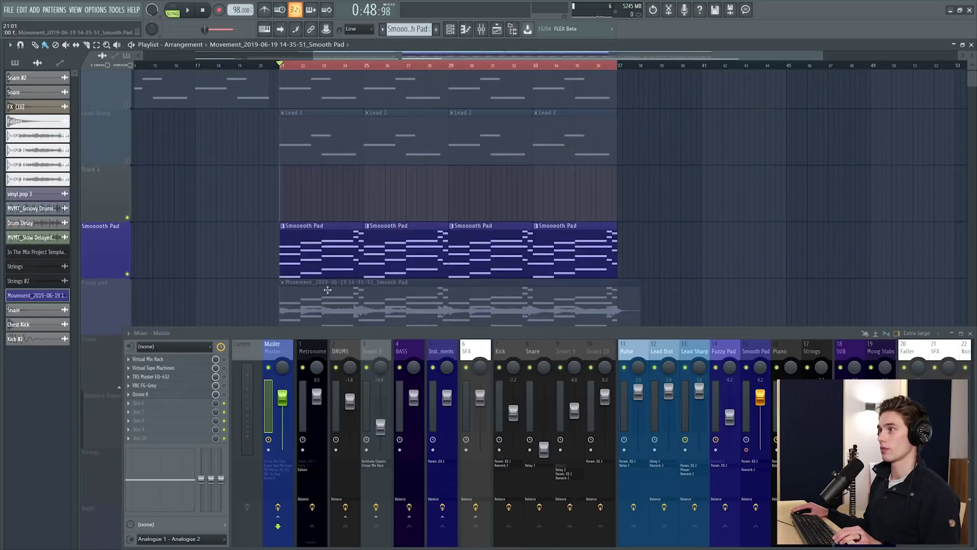
pyautogui.moveTo(327, 290); pyautogui.dragTo(329, 154)
# Mute and solo the Smooooth Pad and Track 4 to compare MIDI with audio, then stop
pyautogui.click(127, 274)
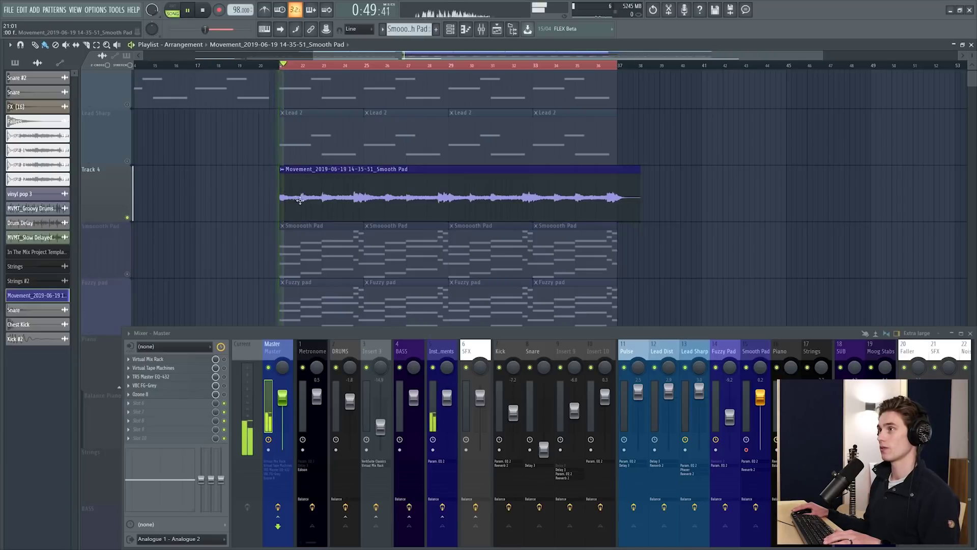
pyautogui.rightClick(128, 274)
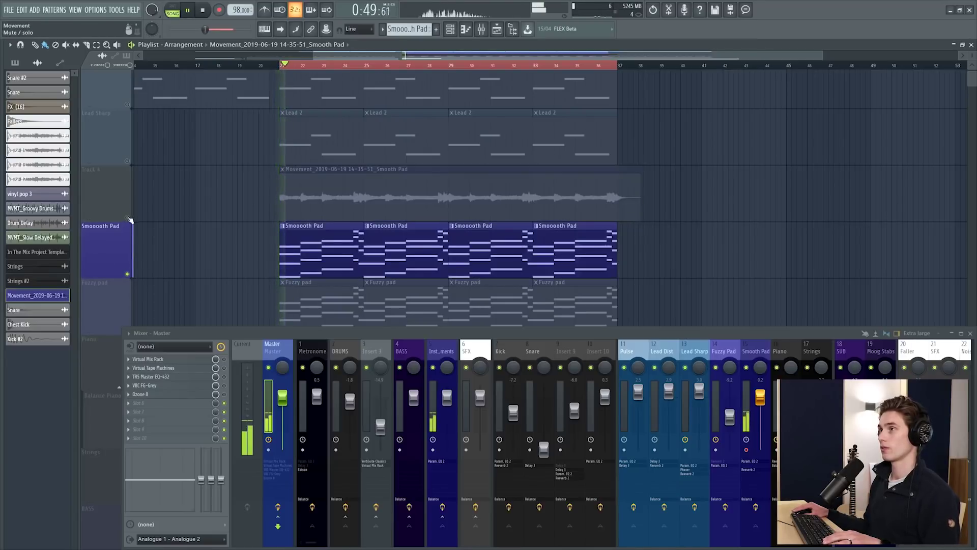
pyautogui.rightClick(127, 217)
pyautogui.click(760, 352)
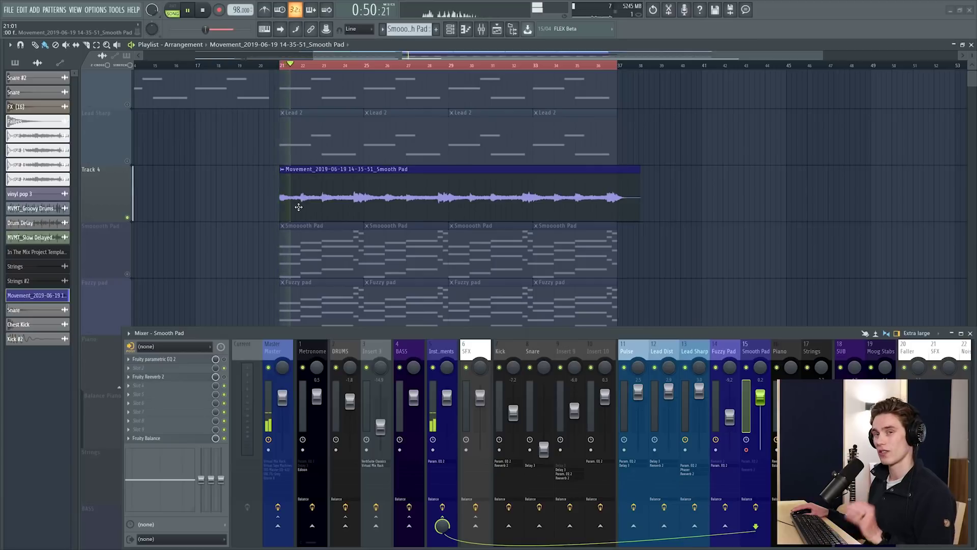
pyautogui.press('space')
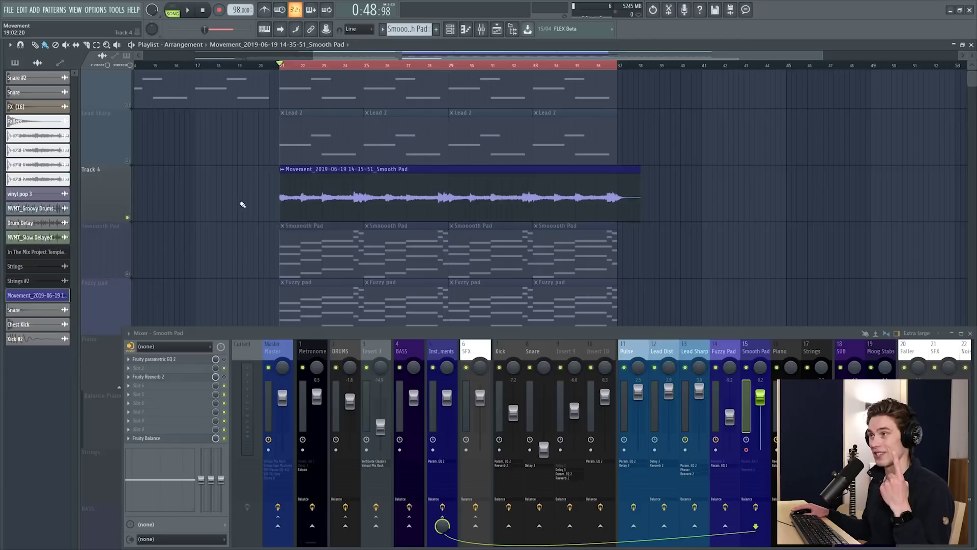
# Select the four Smooooth Pad clips and mute them, leaving Track 4's audio audible
pyautogui.click(296, 255)
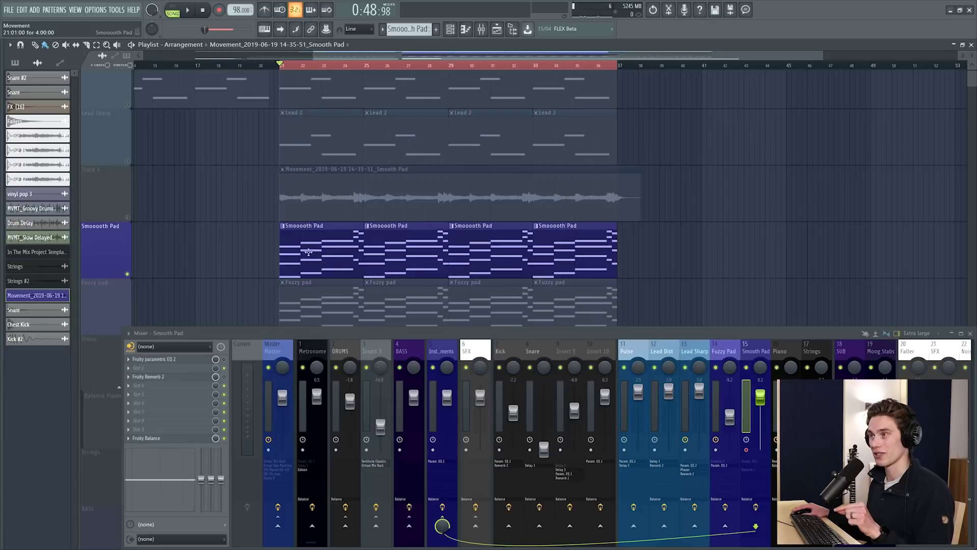
pyautogui.click(122, 218)
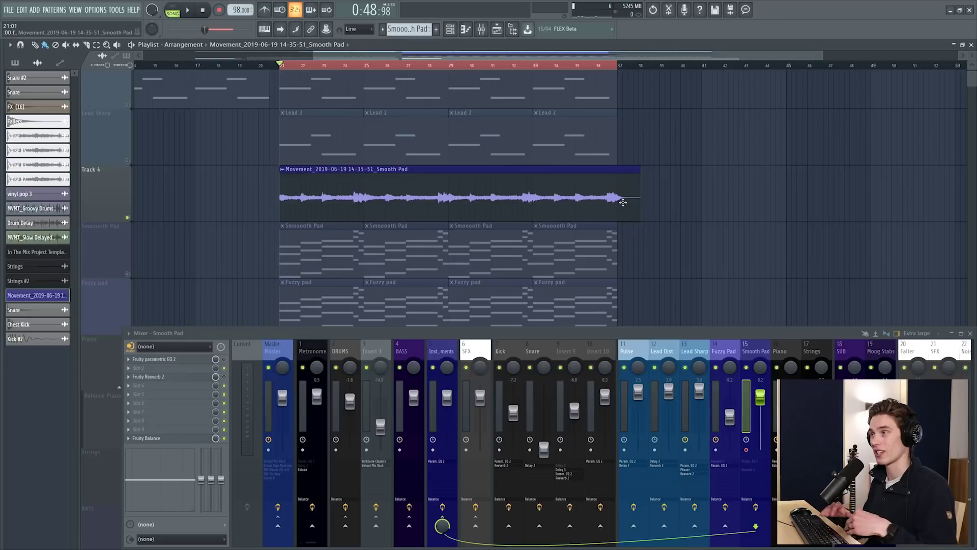
pyautogui.click(130, 275)
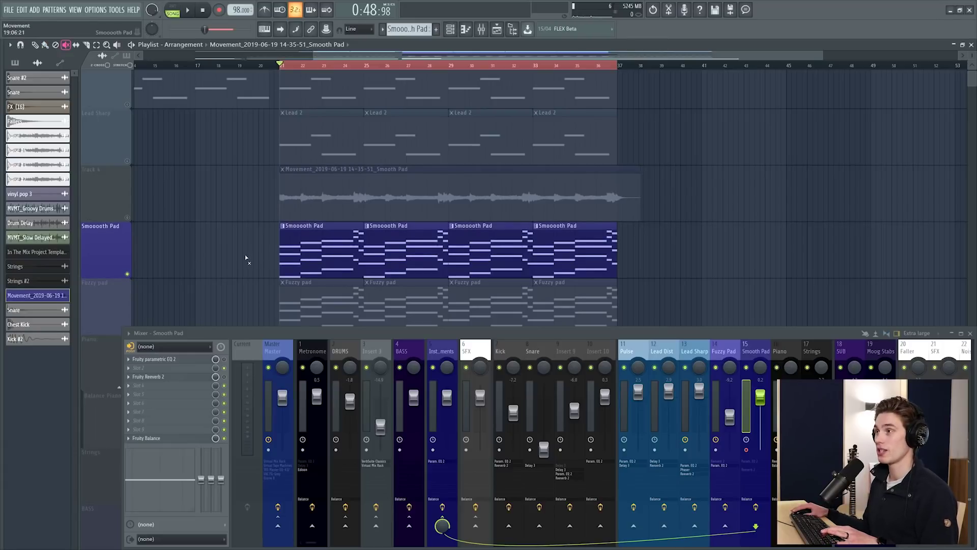
pyautogui.click(271, 254)
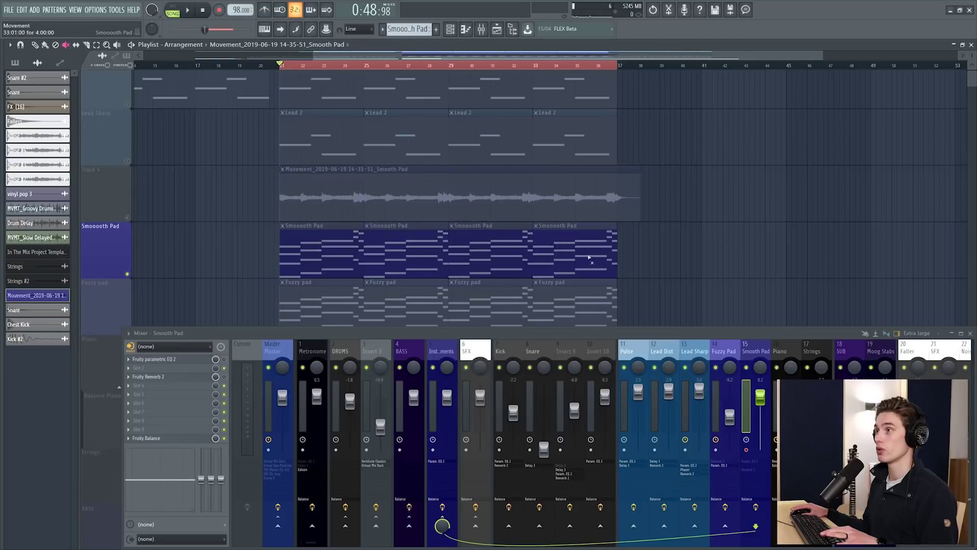
pyautogui.click(122, 226)
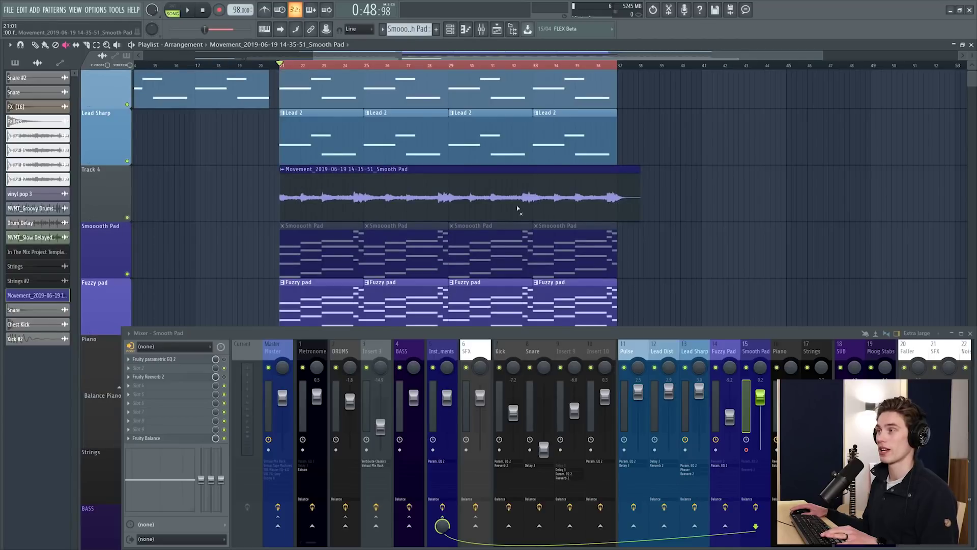
pyautogui.click(312, 253)
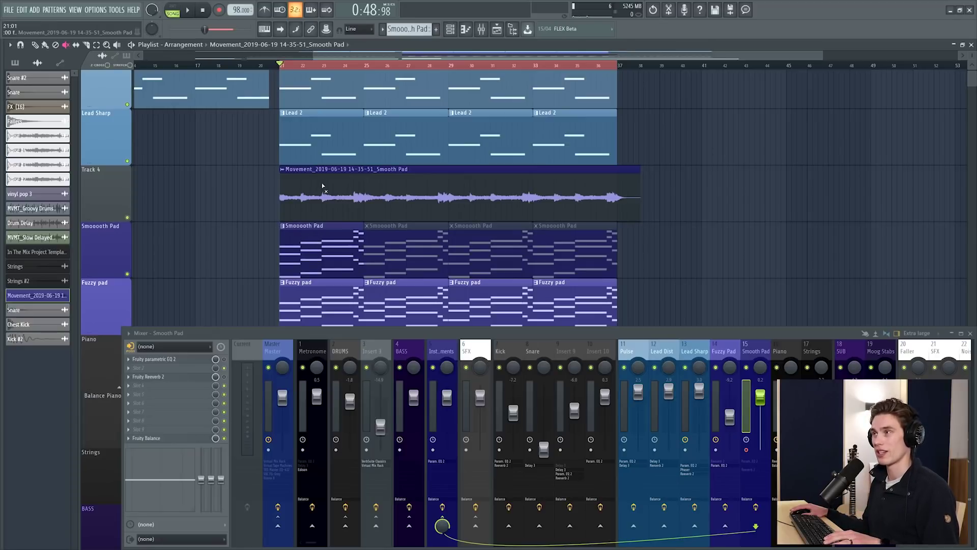
pyautogui.click(308, 249)
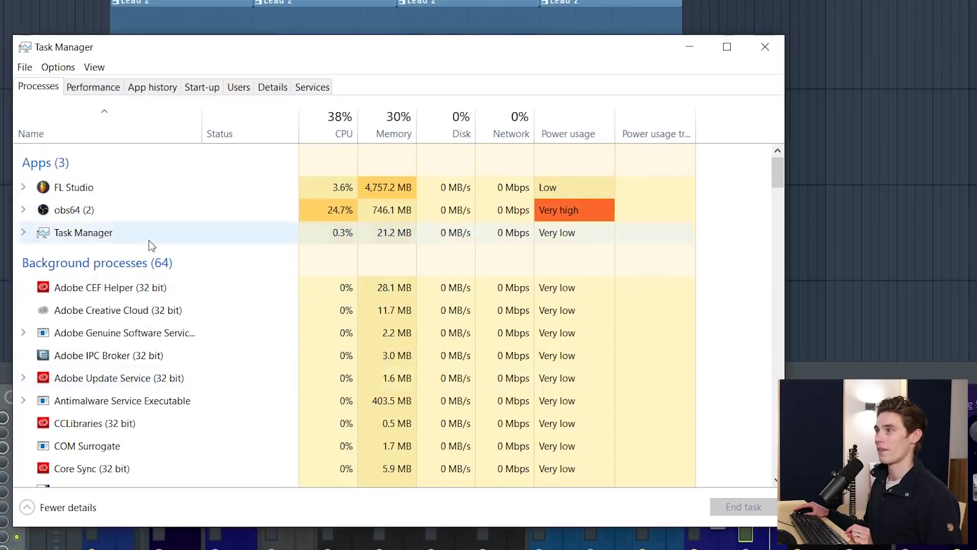
# Find Microsoft Edge (5) in the Processes list, end its task, then view Performance
pyautogui.scroll(-1, 127, 273)
pyautogui.scroll(-8, 127, 273)
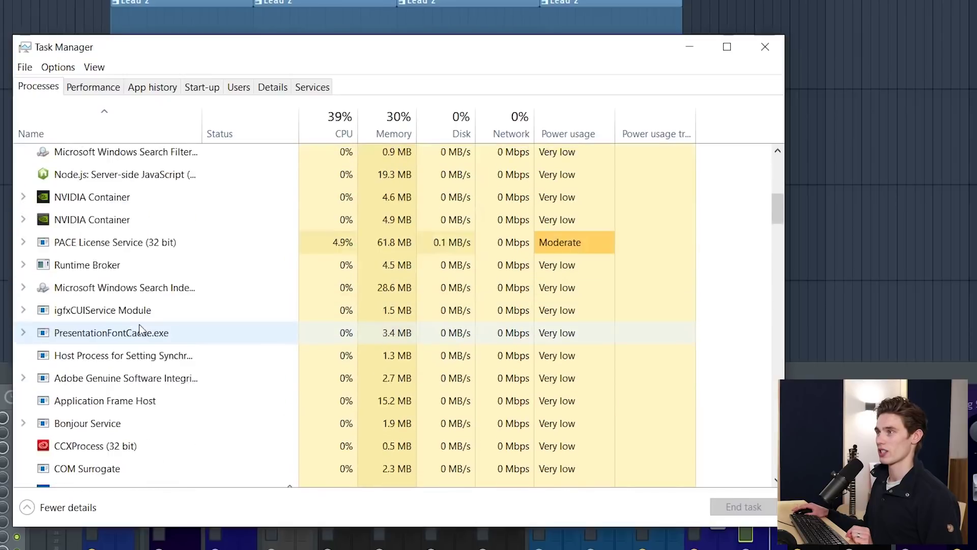
pyautogui.moveTo(778, 222); pyautogui.dragTo(776, 160)
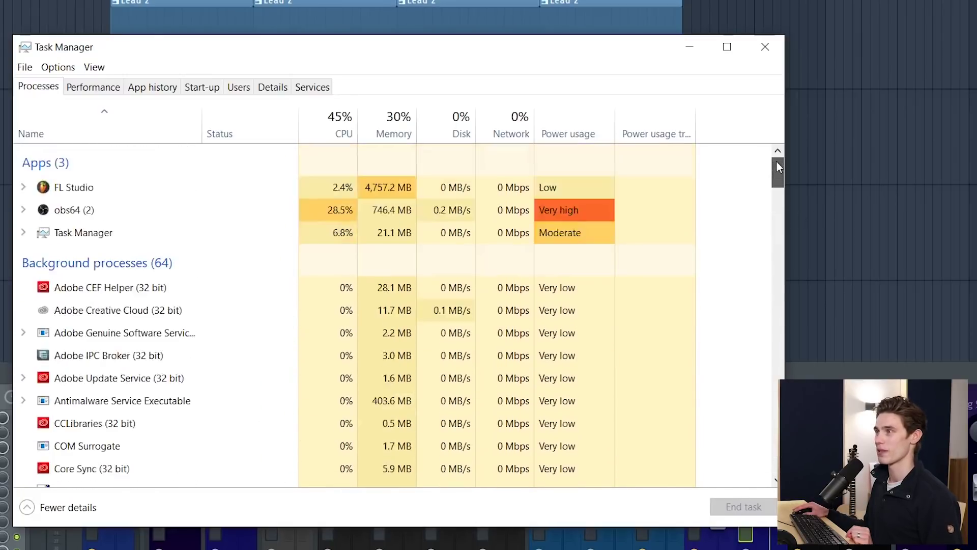
pyautogui.scroll(-4, 121, 426)
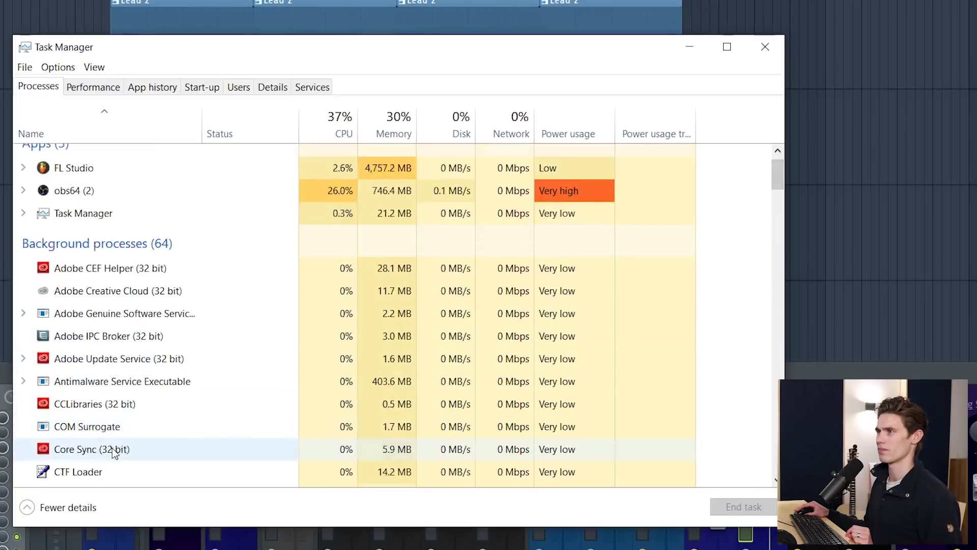
pyautogui.scroll(-6, 117, 420)
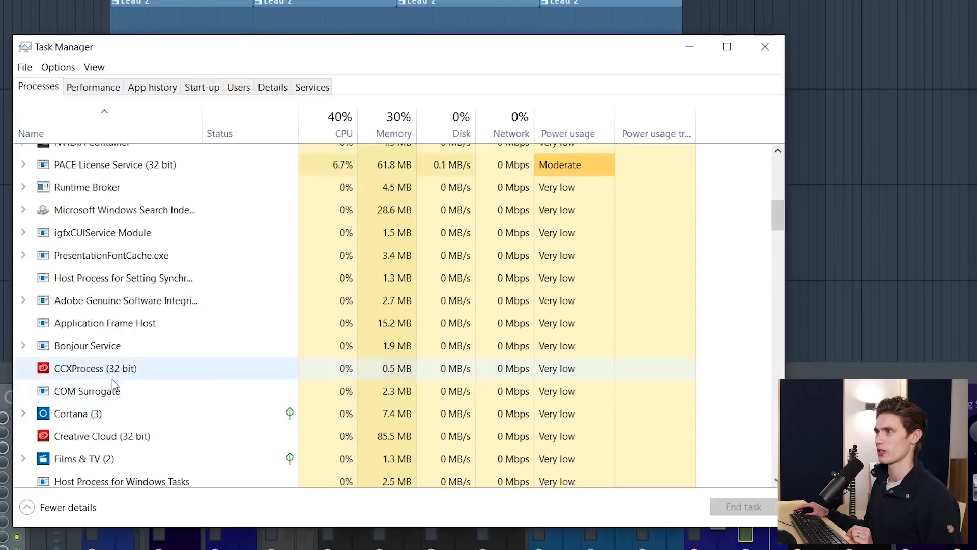
pyautogui.scroll(-2, 158, 395)
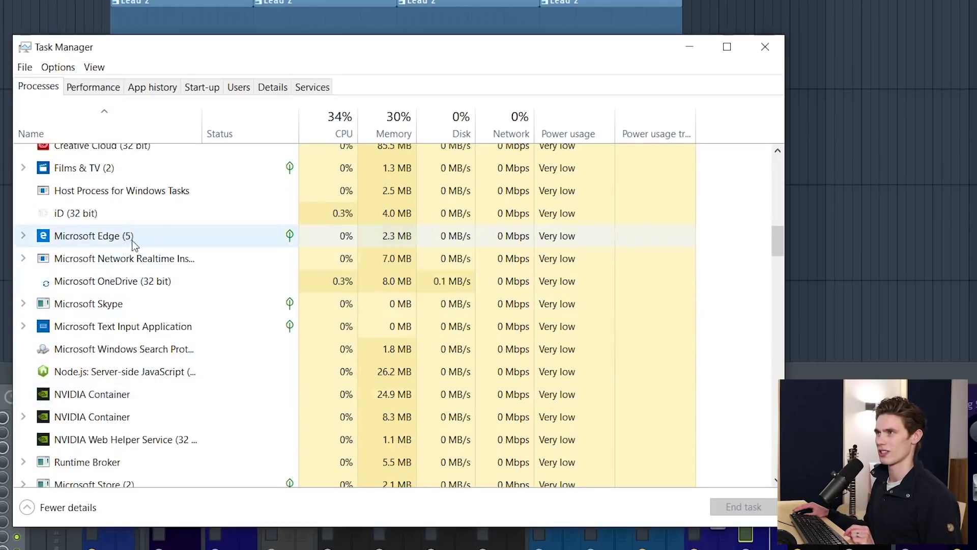
pyautogui.rightClick(150, 241)
pyautogui.click(145, 236)
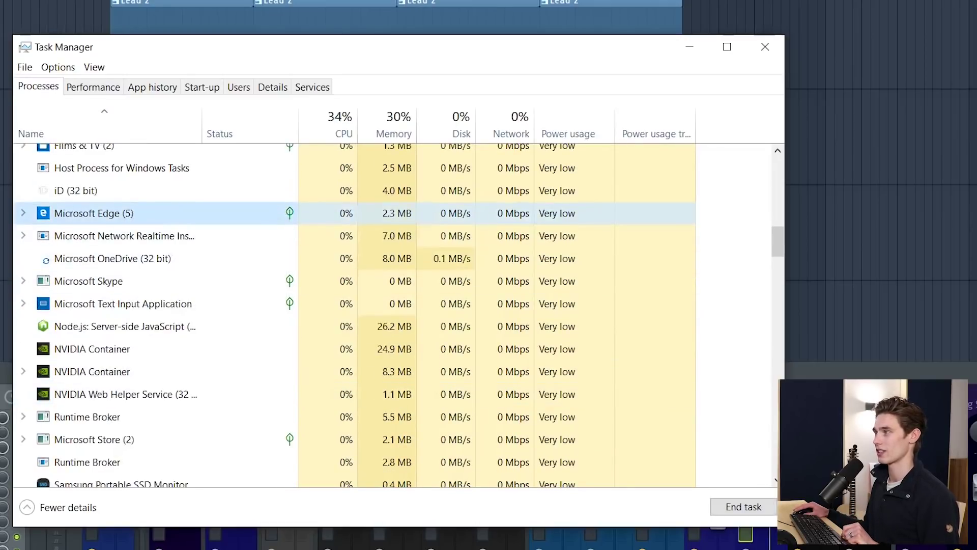
pyautogui.click(750, 512)
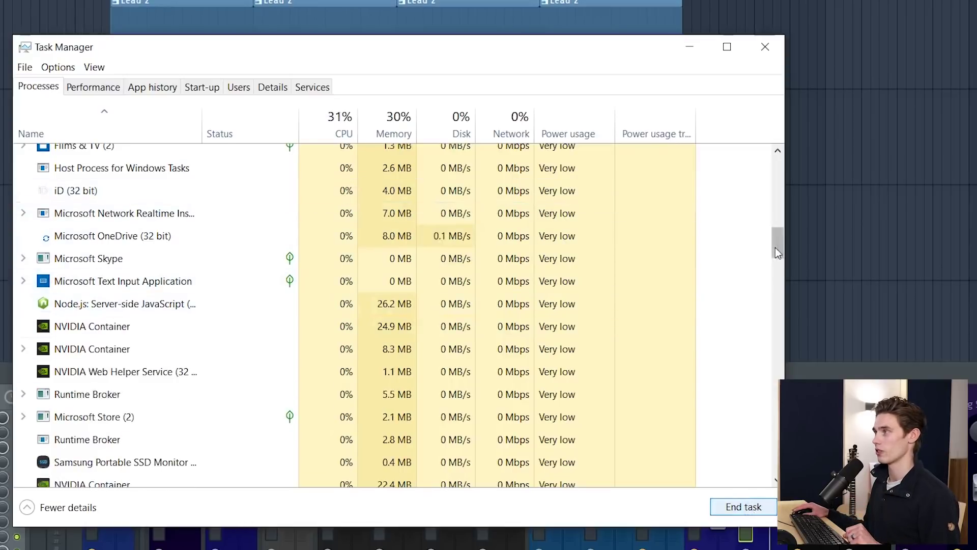
pyautogui.moveTo(775, 247); pyautogui.dragTo(786, 158)
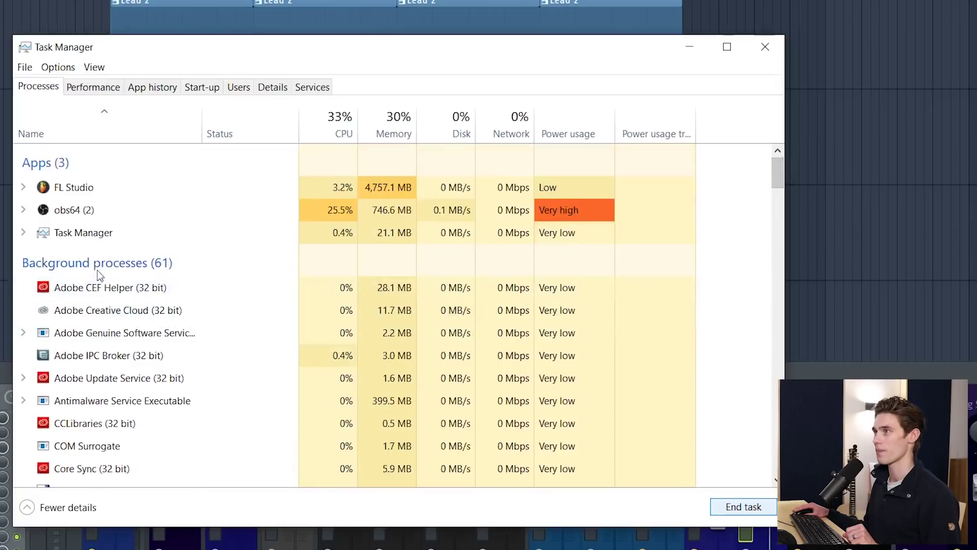
pyautogui.click(94, 88)
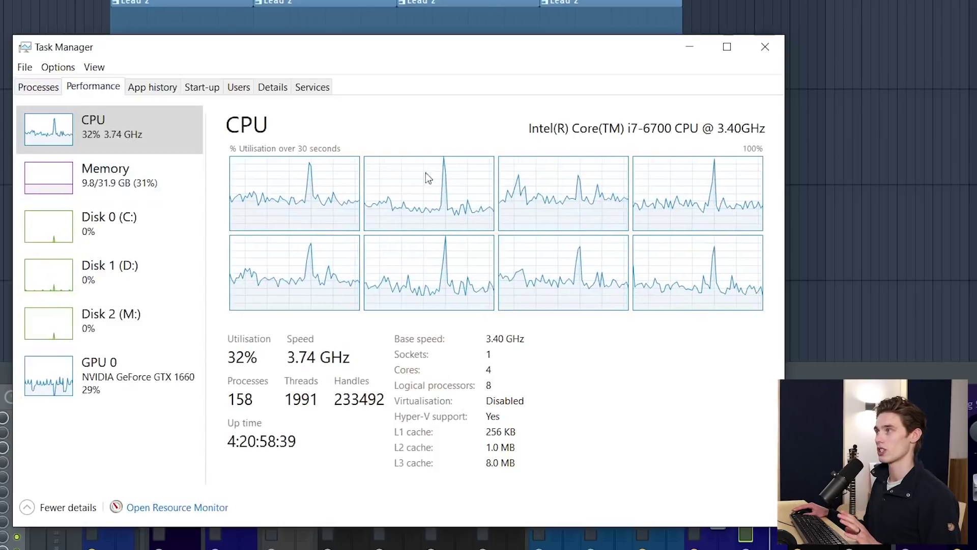
# Check memory usage, return to the CPU graphs, then view the start-up apps list
pyautogui.click(169, 181)
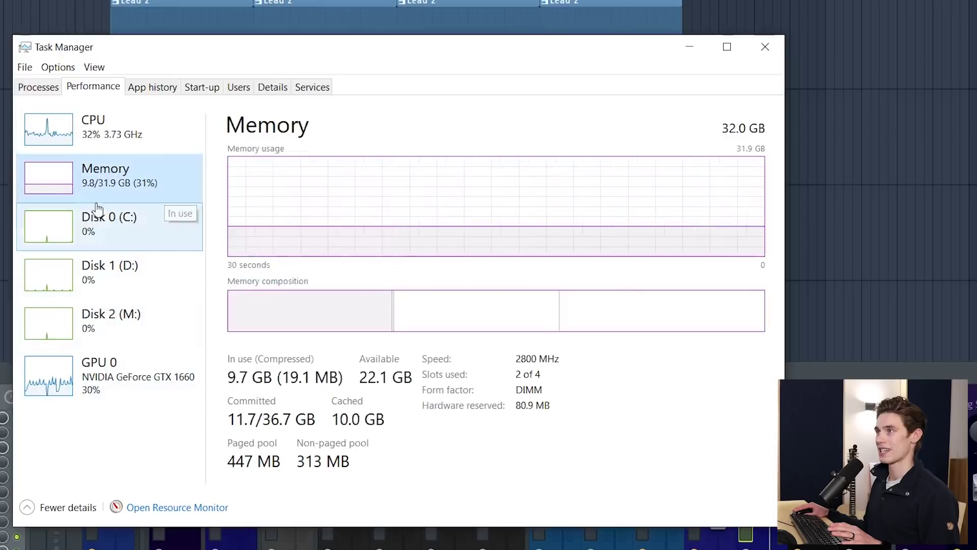
pyautogui.click(140, 135)
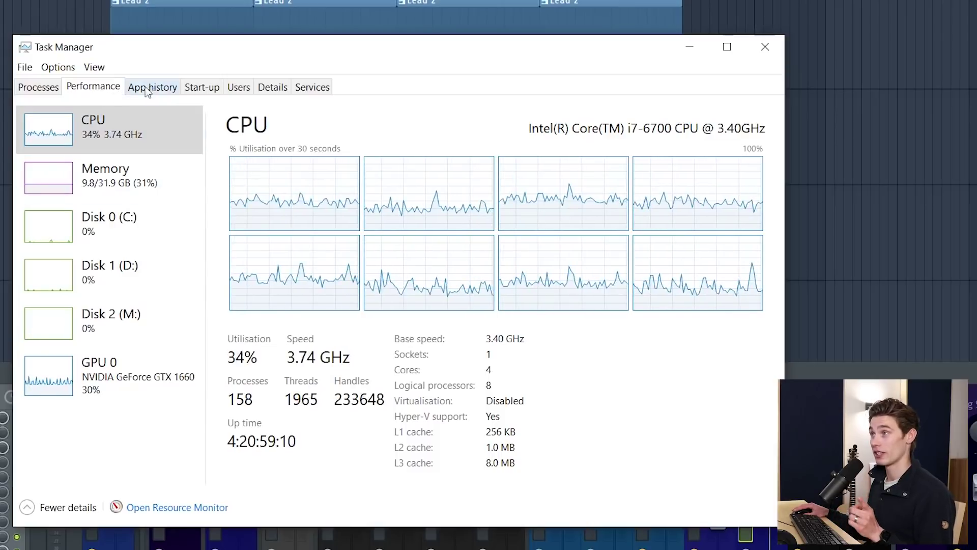
pyautogui.click(203, 91)
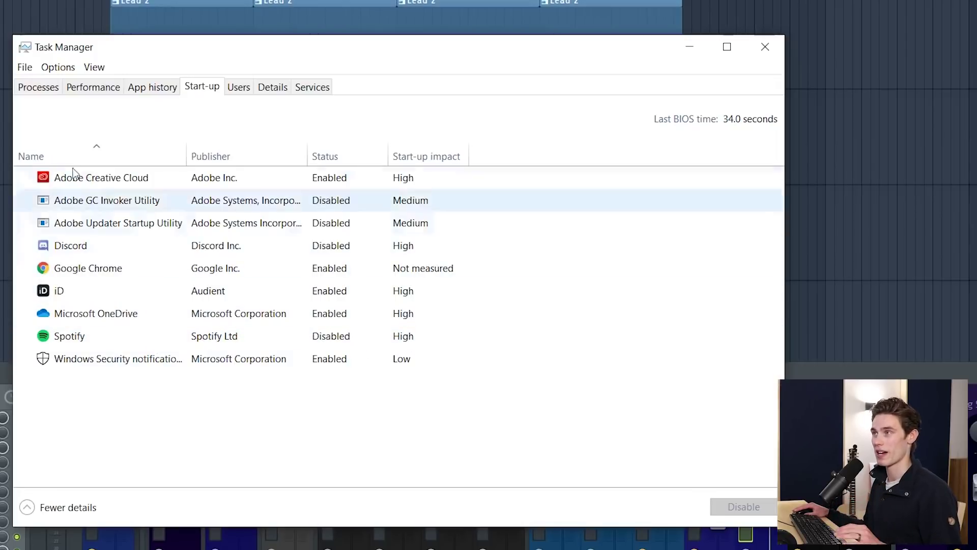
# Switch back to the Processes list of running apps and background processes
pyautogui.click(37, 89)
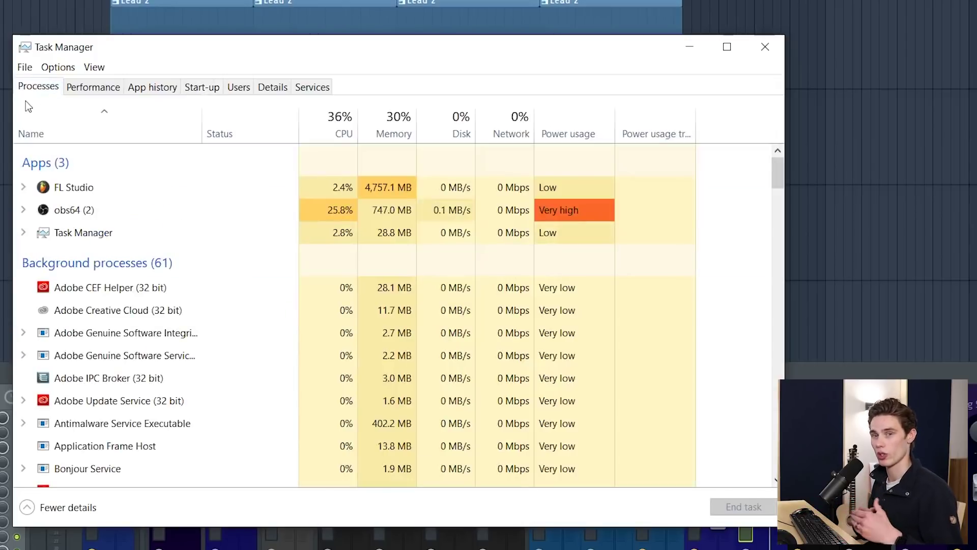